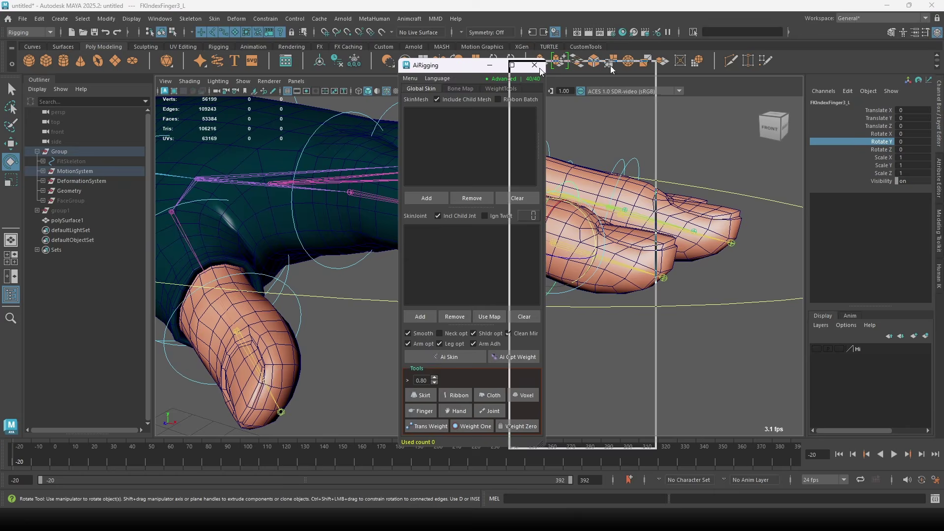
Isolate the polySurface1 body mesh so only it is displayed around the left hand.
left_click_drag(491, 246, 561, 299, "alt")
key("q")
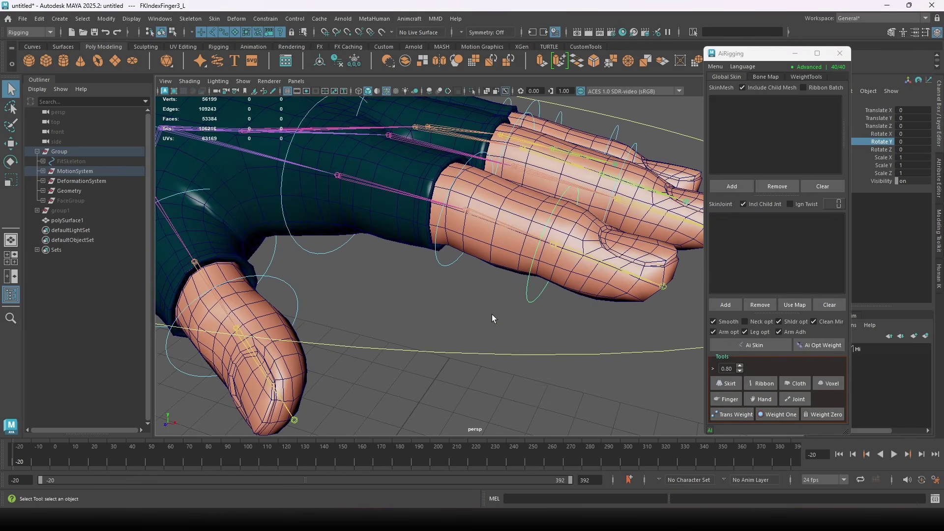
left_click_drag(492, 315, 512, 261, "alt")
left_click(490, 252)
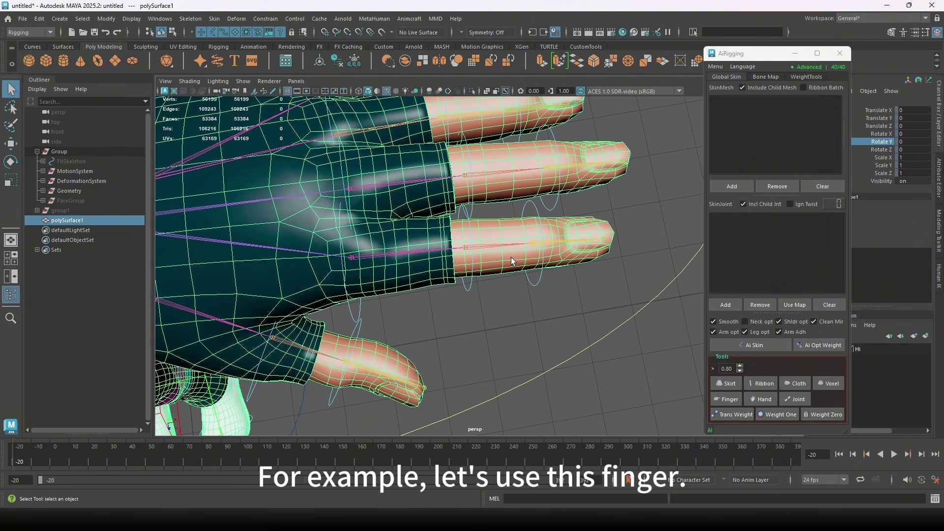
left_click(472, 91)
scroll(475, 248, "up", 3)
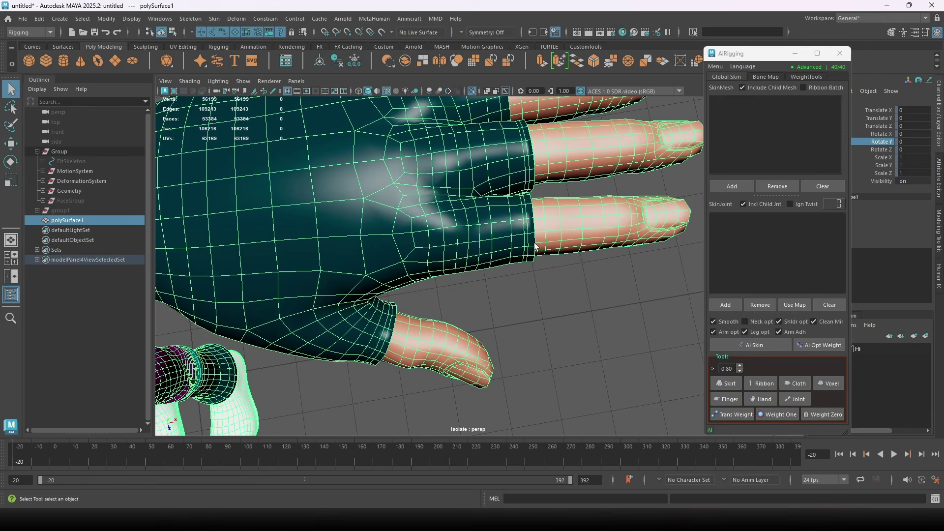
Select a vertex on the left index finger and grow the selection to cover the whole bare finger.
right_click(516, 217)
right_click_drag(428, 220, 427, 220)
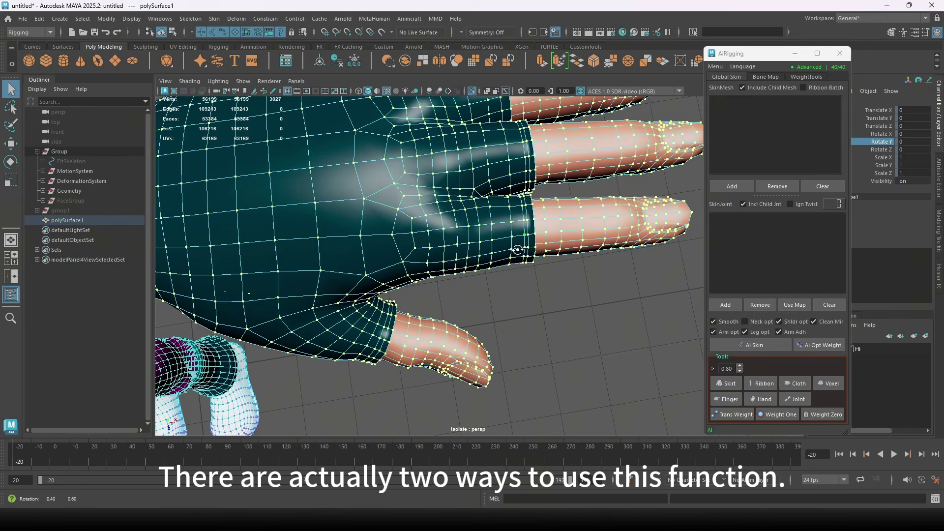
middle_click_drag(624, 247, 572, 244, "alt")
left_click(557, 215)
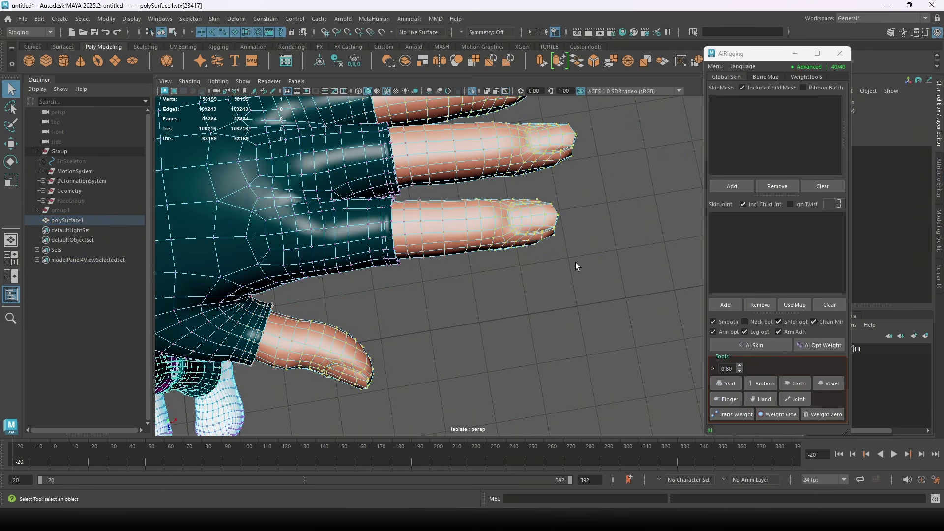
key("shift+period")
key("shift+period")
key("shift+period")
key("shift+period")
key("shift+period")
key("shift+period")
key("shift+period")
key("shift+period")
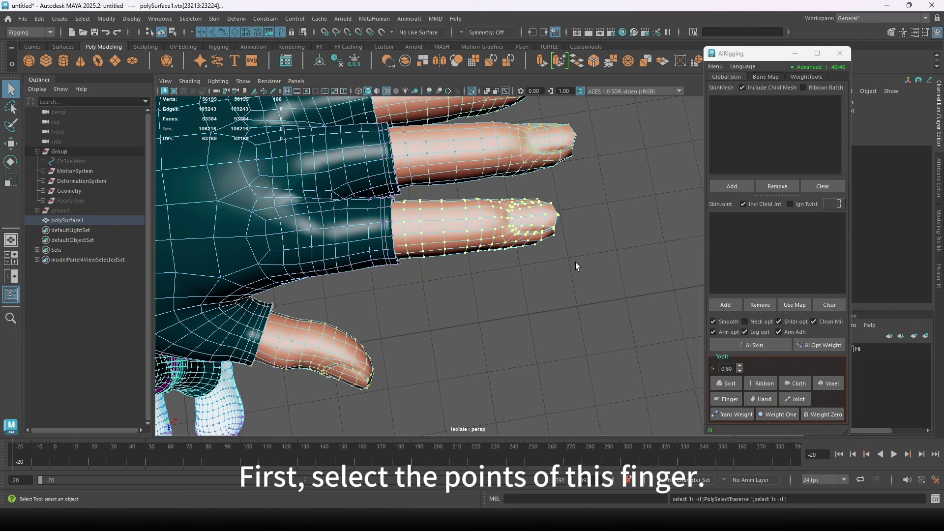
key("shift+period")
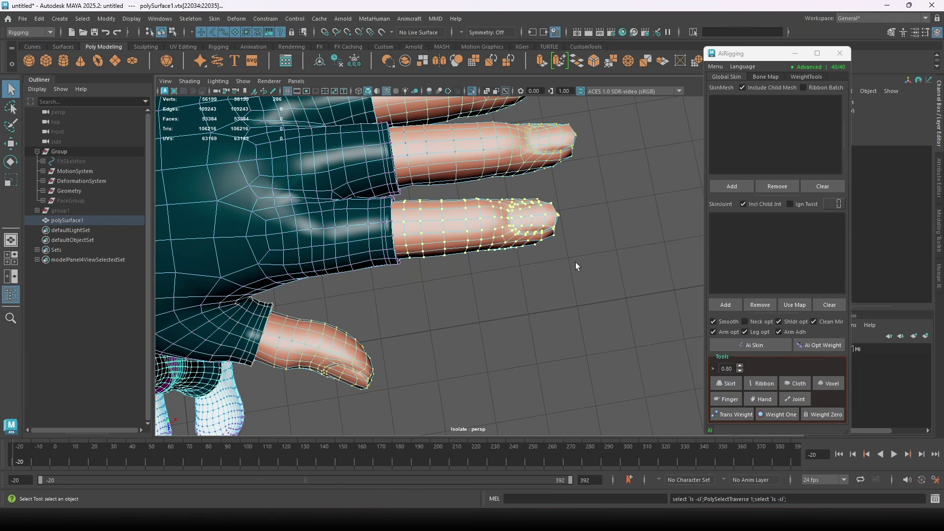
middle_click_drag(493, 255, 563, 263, "alt")
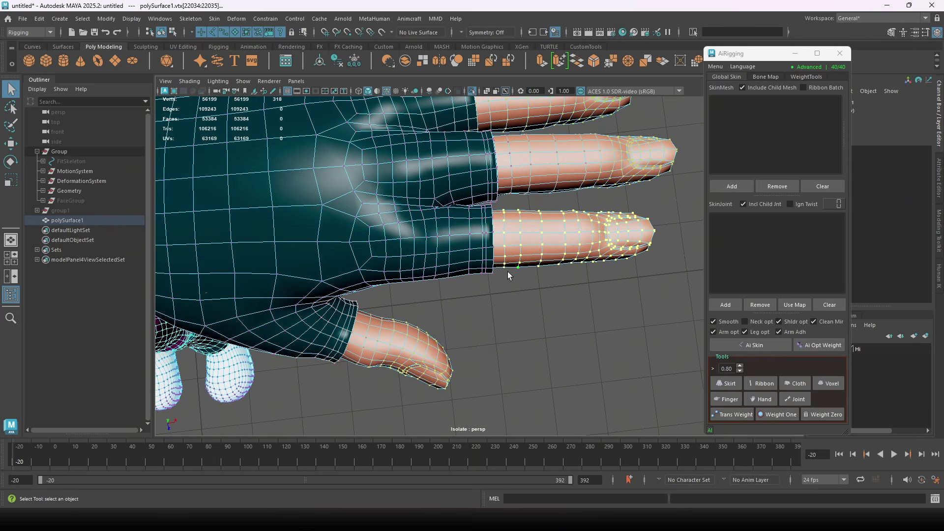
Extend the vertex selection over the glove section at the index finger's base, undoing the stray picks.
left_click_drag(612, 317, 471, 239, "alt")
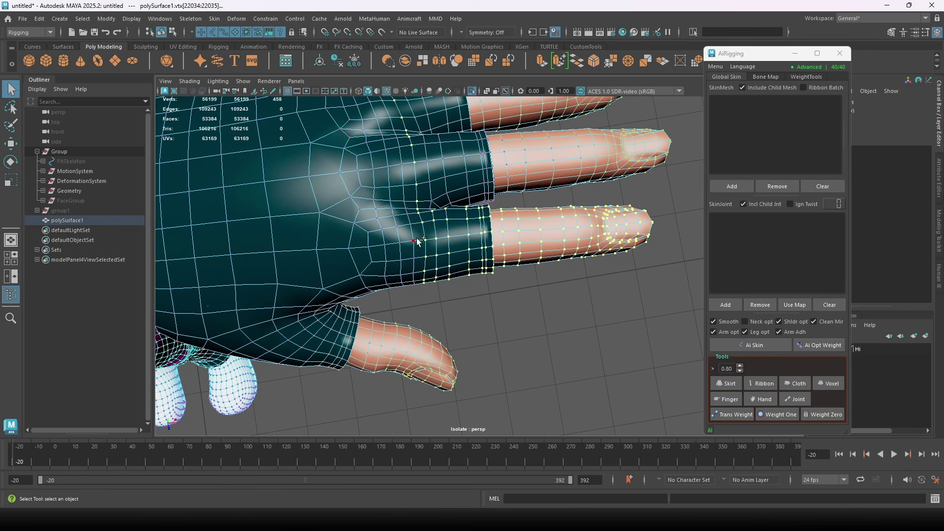
mouse_move(432, 247)
left_mouse_down("alt")
mouse_move(444, 233)
mouse_move(431, 232)
left_mouse_up("alt")
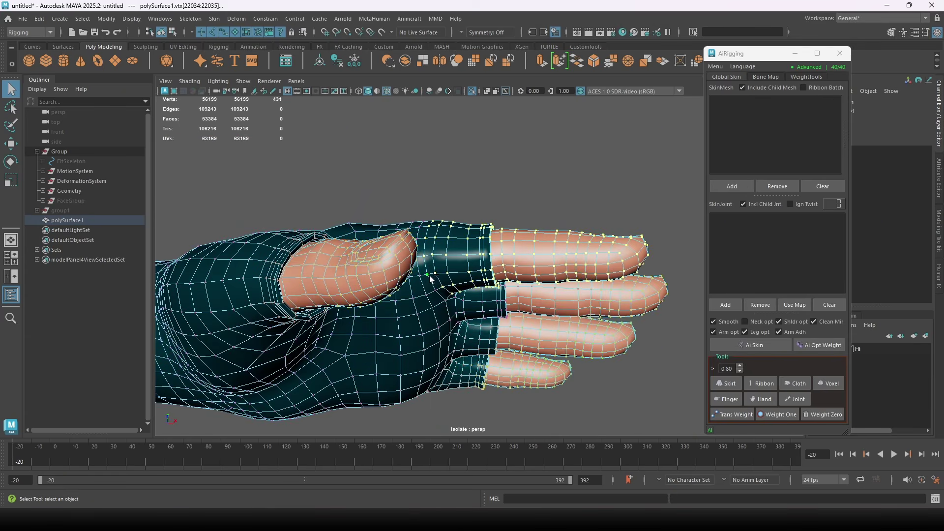
left_click_drag(477, 303, 496, 333, "alt")
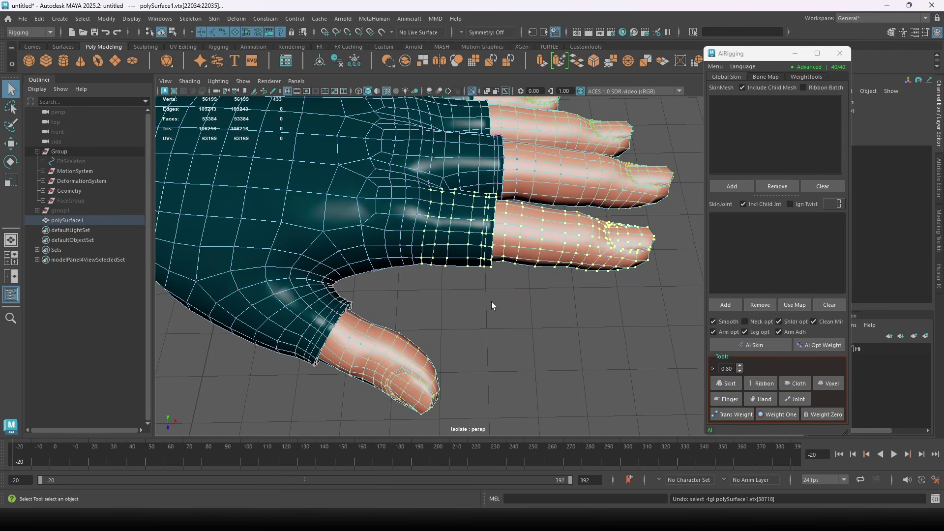
key("ctrl+z")
key("ctrl+z")
key("ctrl+z")
Remove stray vertices outside the index finger from the selection using wireframe display.
mouse_move(459, 272)
left_mouse_down("alt")
mouse_move(443, 258)
mouse_move(475, 281)
mouse_move(500, 354)
mouse_move(502, 307)
mouse_move(476, 291)
mouse_move(489, 303)
mouse_move(506, 295)
mouse_move(490, 313)
left_mouse_up("alt")
key("w")
key("4")
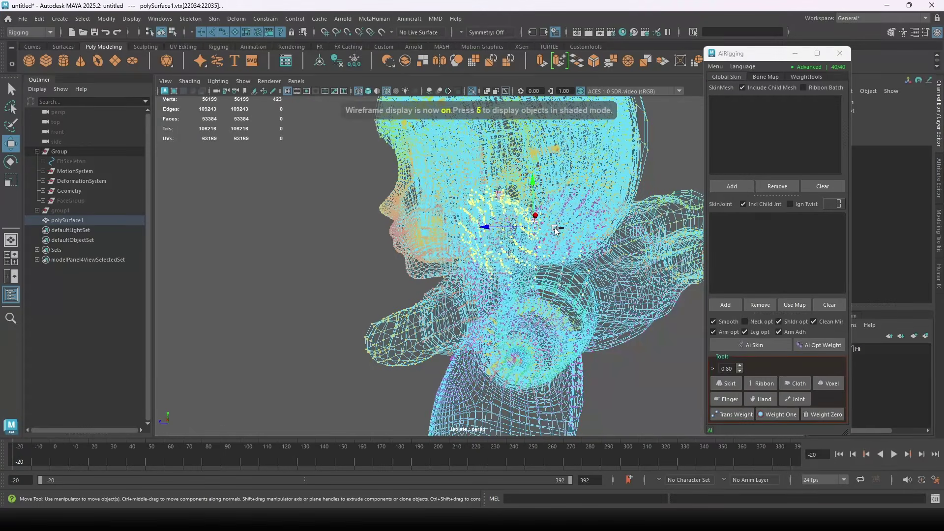
mouse_move(554, 230)
left_mouse_down("ctrl")
mouse_move(594, 317)
mouse_move(615, 405)
mouse_move(579, 291)
mouse_move(608, 279)
mouse_move(591, 252)
mouse_move(571, 271)
mouse_move(588, 266)
mouse_move(594, 239)
mouse_move(624, 245)
left_mouse_up("ctrl")
key("5")
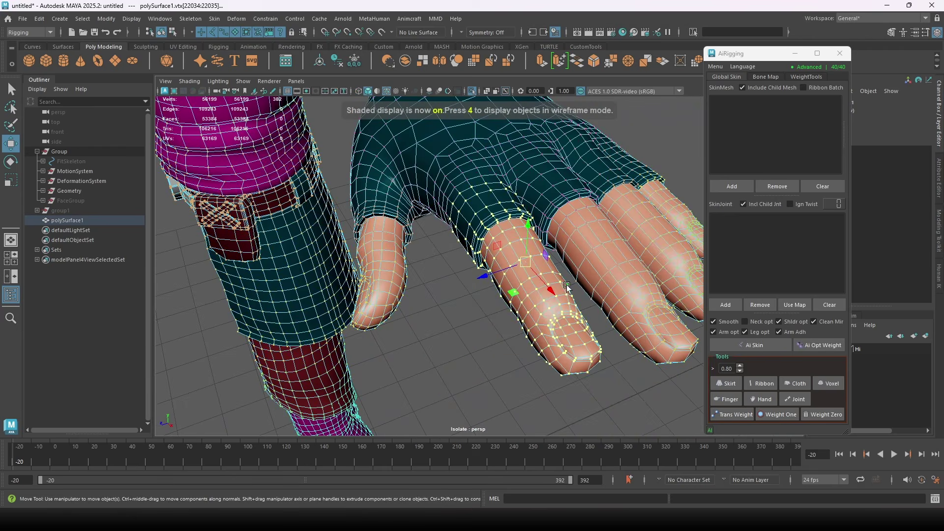
Add the missed index finger vertices to the selection and run the Finger weighting tool on them.
middle_click_drag(519, 316, 461, 361)
key("ctrl+z")
left_click_drag(536, 280, 472, 313, "alt")
key("4")
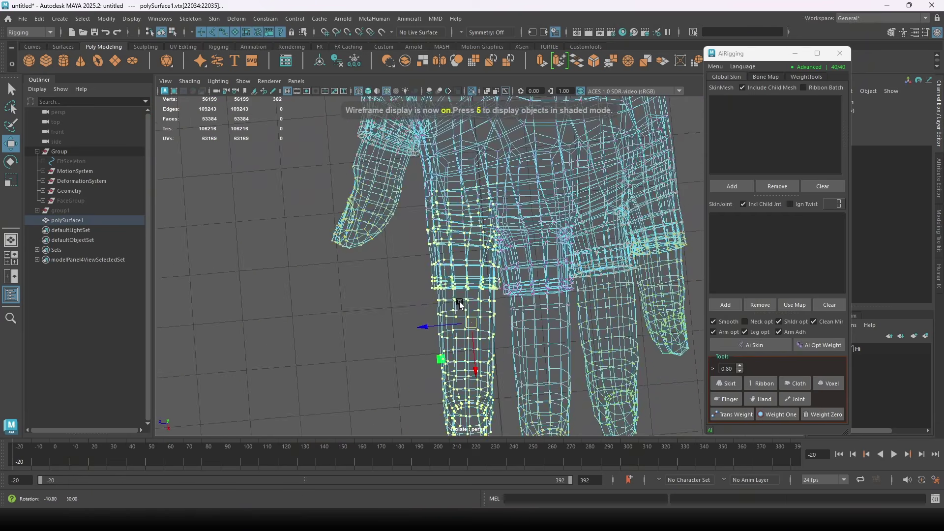
left_click_drag(403, 237, 495, 303, "ctrl+shift")
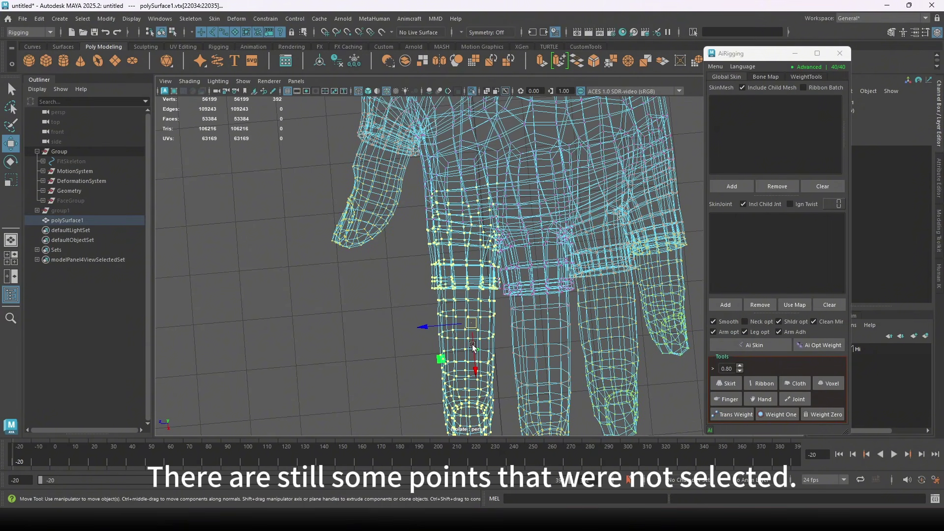
key("5")
mouse_move(411, 319)
left_mouse_down("alt")
mouse_move(438, 297)
mouse_move(561, 269)
mouse_move(389, 310)
mouse_move(522, 318)
mouse_move(467, 314)
left_mouse_up("alt")
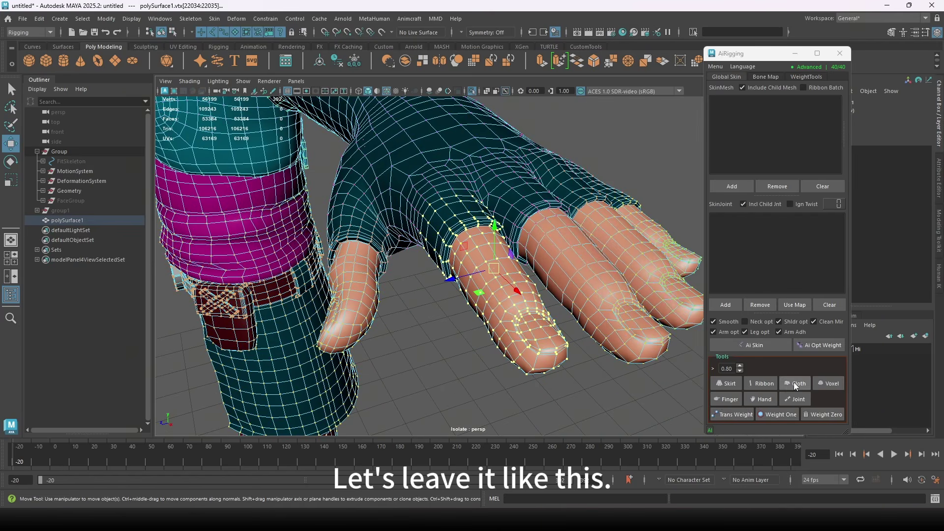
left_click(722, 400)
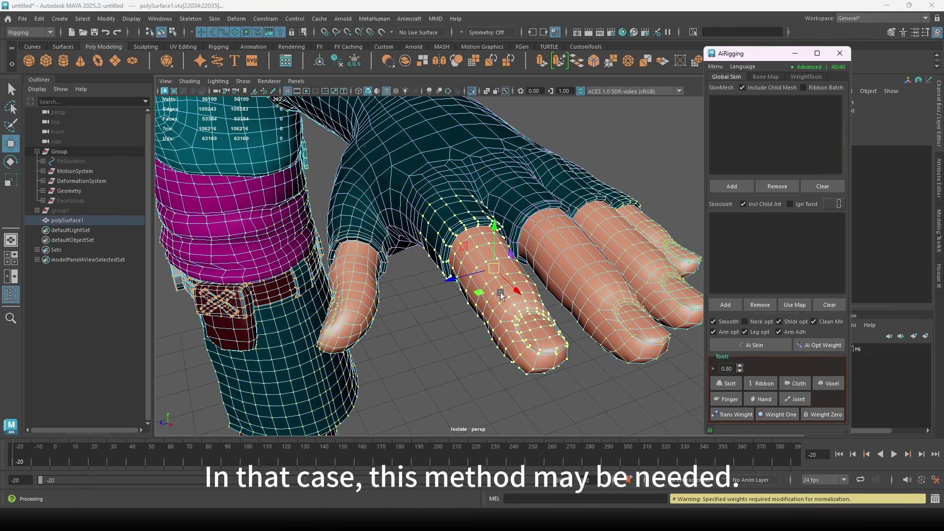
Turn off the isolated view, return the mesh to object mode and clear the selection.
scroll(501, 295, "down", 4)
left_click_drag(501, 295, 438, 261, "alt")
scroll(437, 261, "up", 4)
left_click_drag(428, 148, 478, 101, "alt")
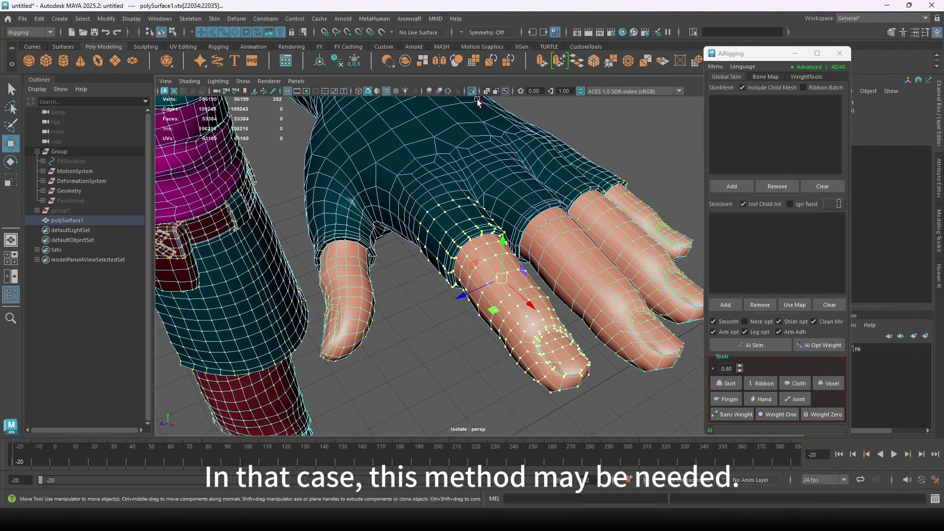
left_click(472, 91)
left_click_drag(534, 309, 544, 370, "alt")
left_click(531, 288)
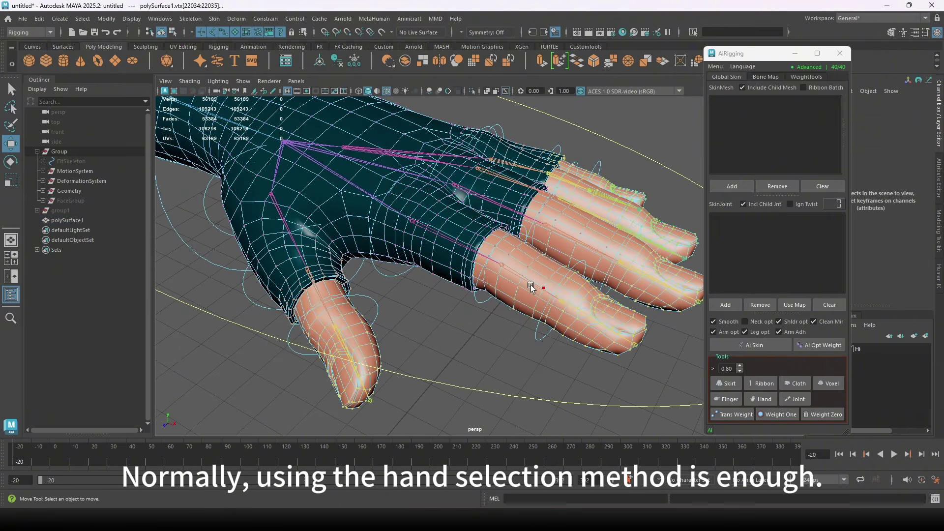
right_click_drag(531, 256, 621, 215)
right_click_drag(548, 255, 532, 260)
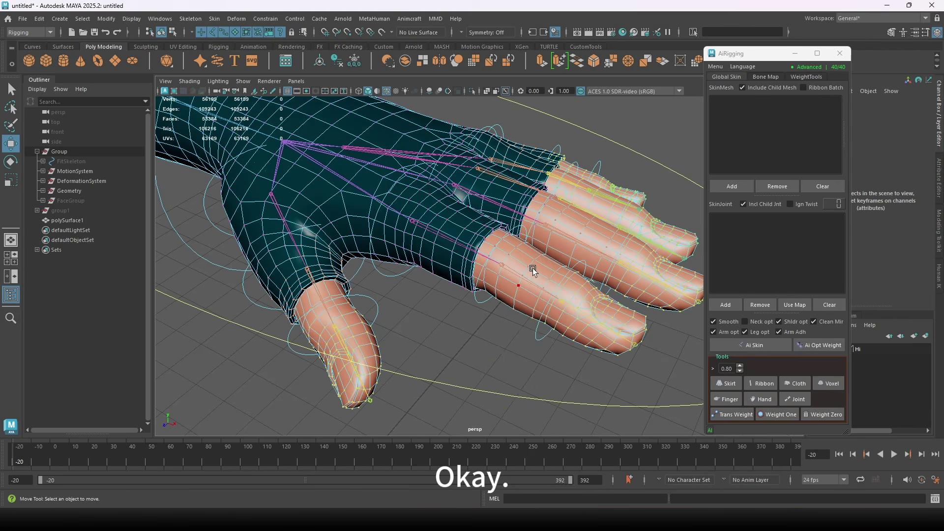
right_click_drag(532, 226, 565, 211)
left_click(502, 352)
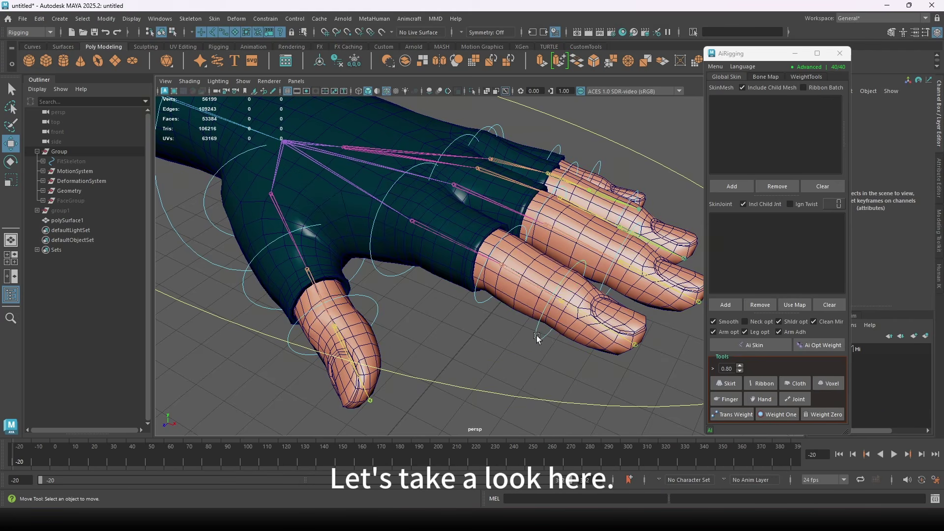
Test-bend the left index finger with its FK controls and undo each change.
left_click(542, 334)
left_click_drag(594, 293, 553, 315)
key("ctrl+z")
key("ctrl+z")
key("q")
left_click(523, 230)
key("e")
left_click_drag(523, 230, 507, 284)
key("ctrl+z")
Test-rotate the FKIndexFinger1_L control to check the deformation at the finger's base, and set its Rotate Z to 0.
left_click(401, 185)
left_click_drag(401, 185, 439, 329)
key("ctrl+z")
left_click_drag(477, 232, 424, 231)
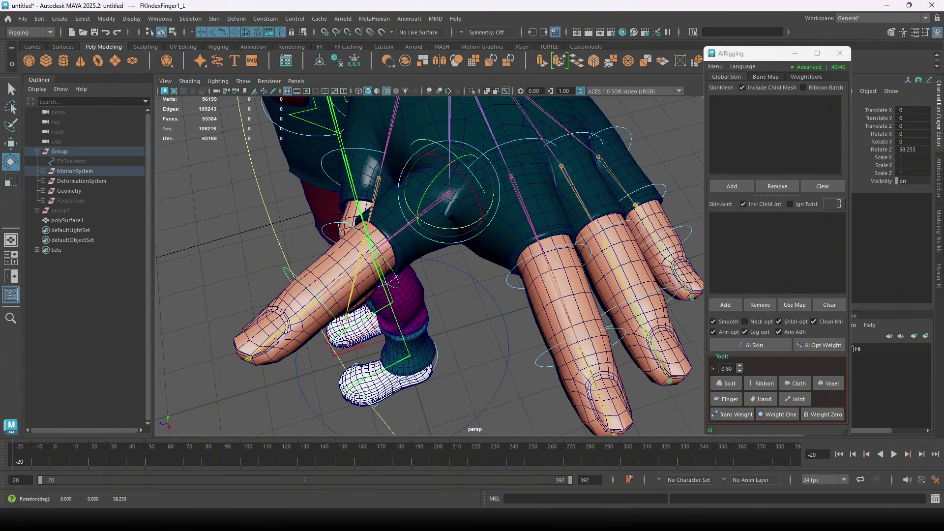
left_click_drag(471, 278, 486, 229, "alt")
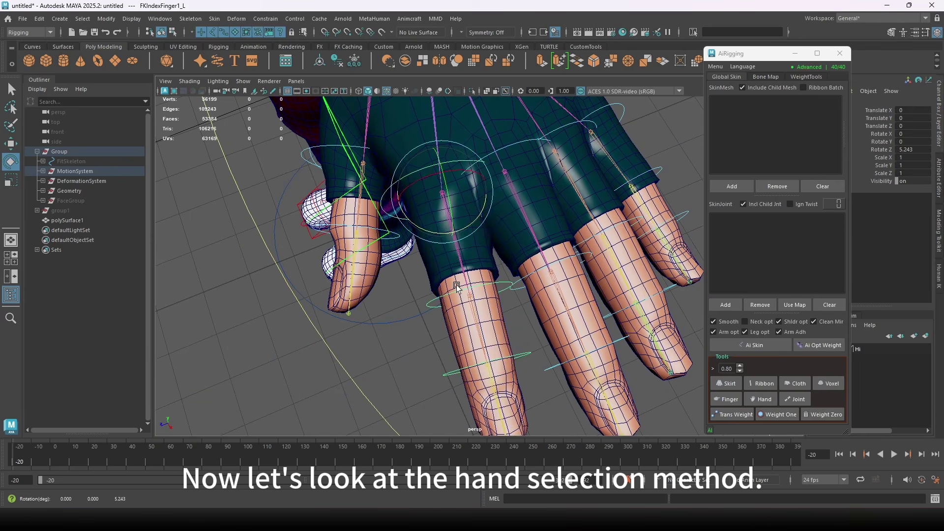
scroll(486, 232, "down", 2)
left_click(916, 150)
type("0")
key("Return")
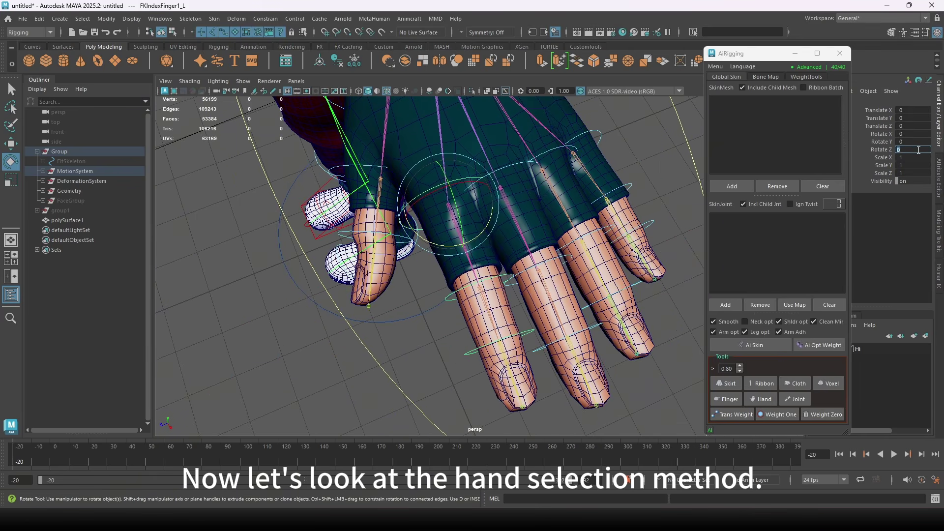
Select the polySurface1 mesh and isolate it for work on the whole left hand.
scroll(539, 213, "down", 3)
left_click_drag(517, 220, 533, 213, "alt")
key("q")
left_click_drag(371, 231, 440, 199, "alt")
left_click(408, 201)
left_click(472, 91)
left_click_drag(388, 252, 398, 250, "alt")
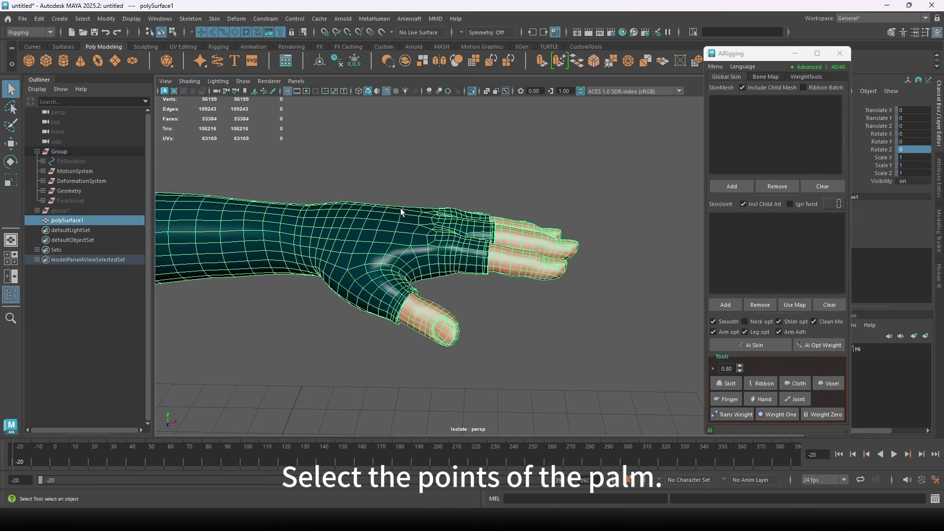
Switch to vertex mode and select the vertices of the left hand from the wrist to the fingertips.
right_click_drag(401, 209, 317, 212)
left_click_drag(296, 143, 610, 370)
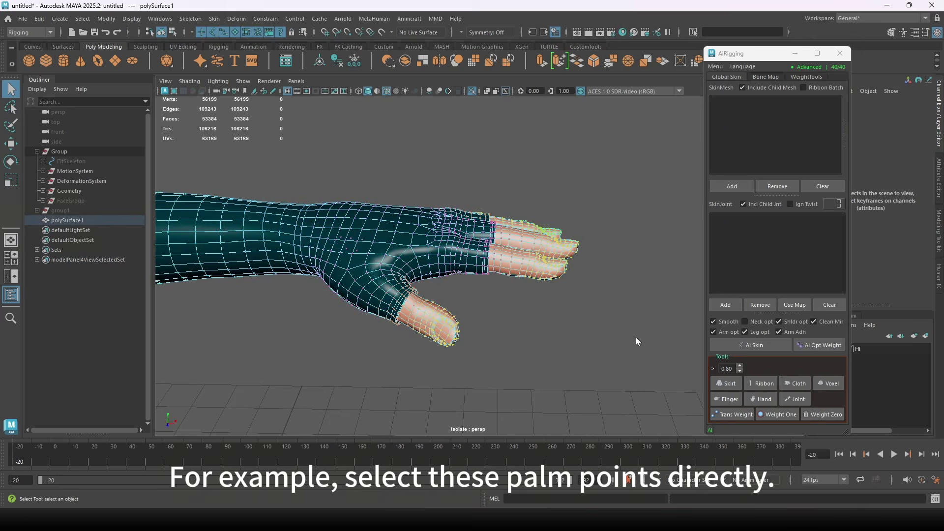
left_click_drag(635, 337, 300, 365, "alt")
middle_click_drag(314, 350, 384, 292, "alt")
left_click_drag(385, 292, 380, 295, "alt")
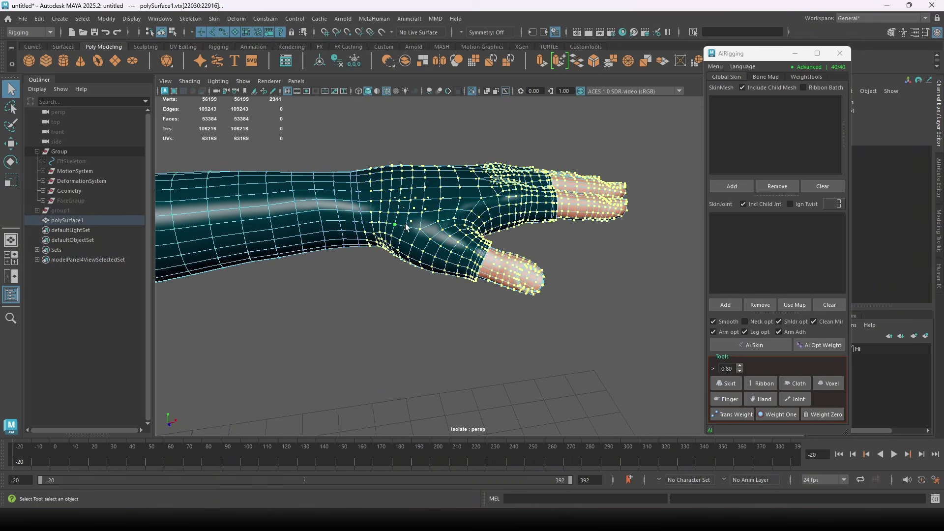
left_click_drag(400, 205, 418, 315, "shift")
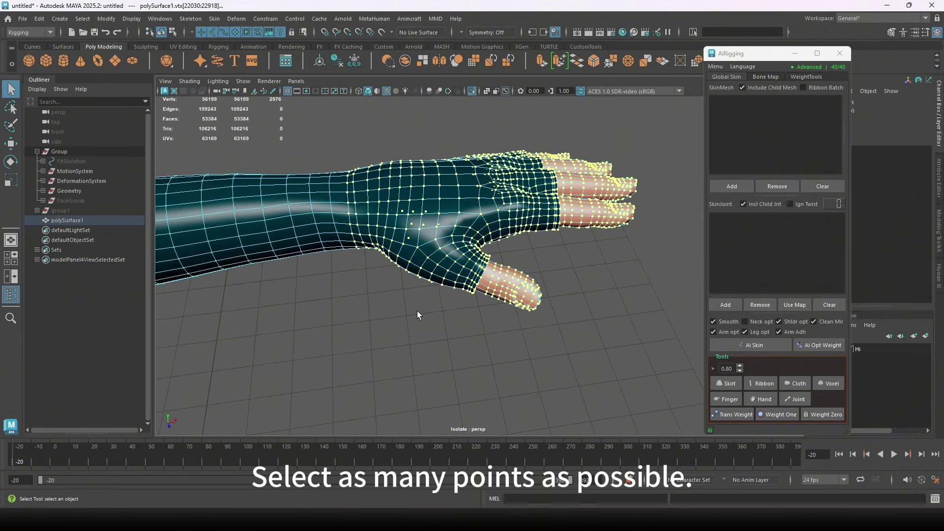
Extend the selection with the vertex loop at the wrist and add the hand vertices to the SkinMesh list.
double_click(334, 214, "shift")
left_click_drag(360, 278, 368, 242, "alt")
key("w")
left_click_drag(369, 242, 423, 216, "alt")
left_click(718, 189)
left_click_drag(399, 305, 403, 288, "alt")
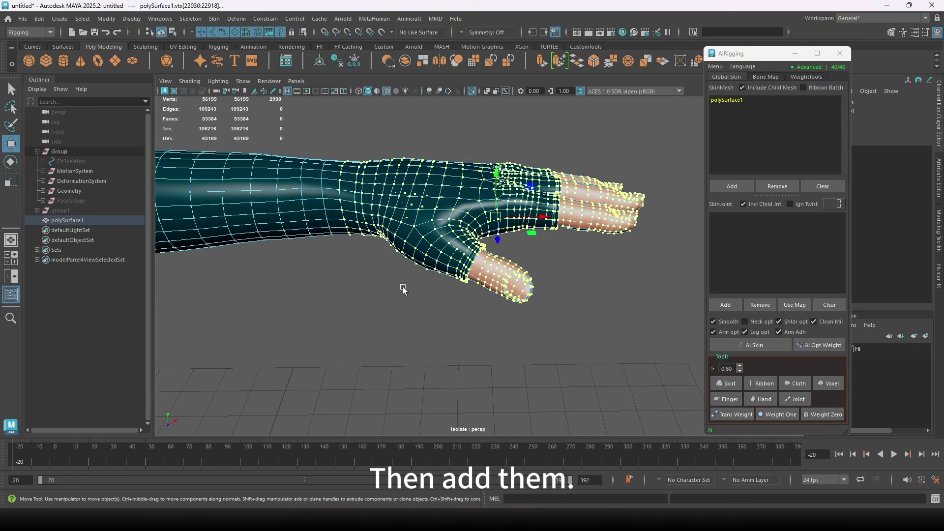
Leave vertex mode and isolation, and add the ElbowPart2_L joint with its child joints to the SkinJoint list.
key("F8")
key("ctrl+1")
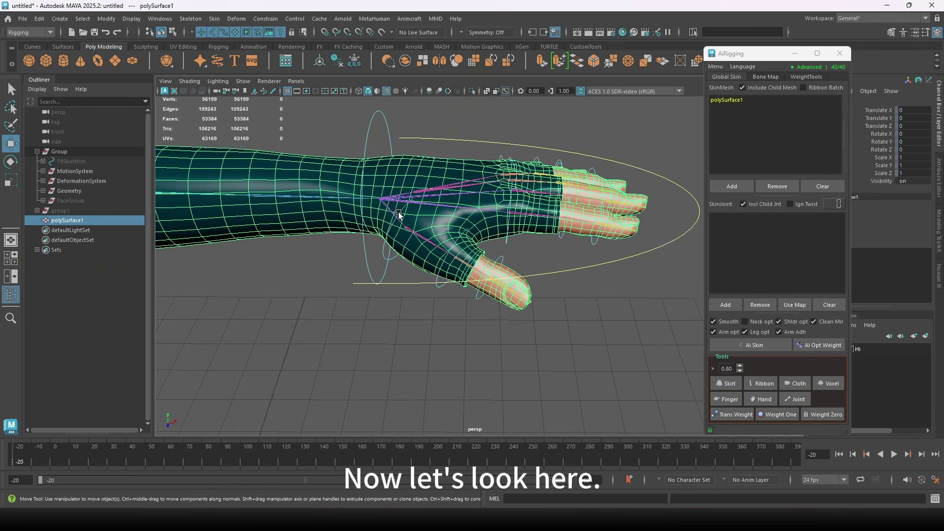
left_click_drag(400, 212, 398, 235, "alt")
left_click(381, 215)
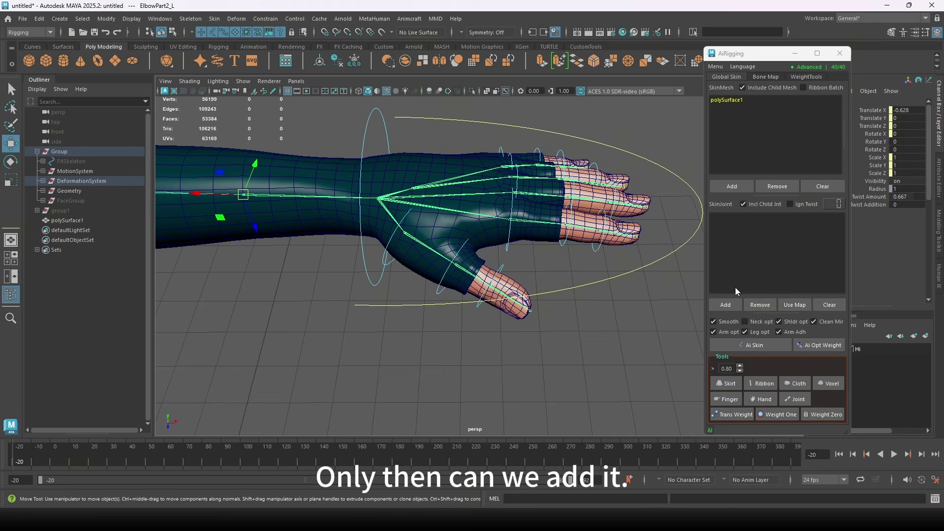
left_click(725, 304)
left_click_drag(487, 268, 504, 273, "alt")
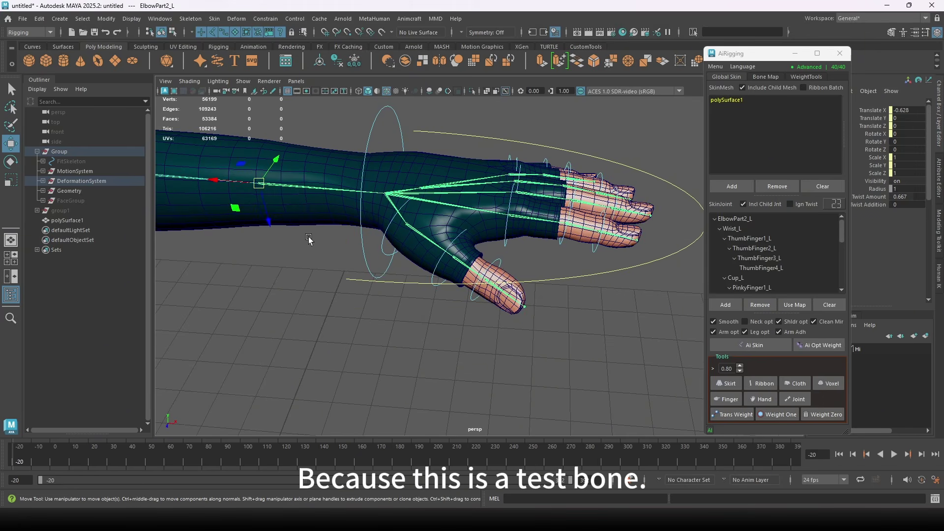
left_click_drag(309, 239, 438, 283, "alt")
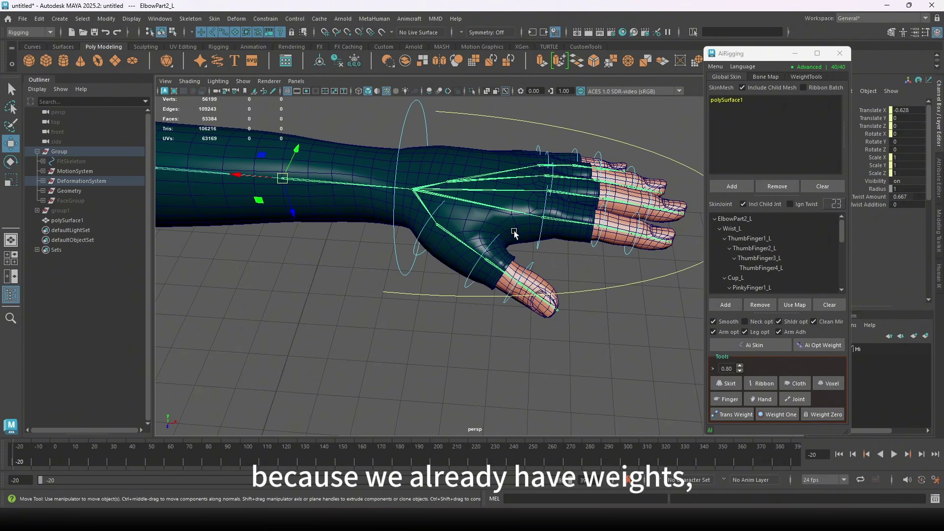
Clear the existing hand weights by assigning the listed hand vertices fully to the Wrist_L joint with Weight One.
left_click_drag(477, 223, 485, 217, "alt")
left_click(492, 221)
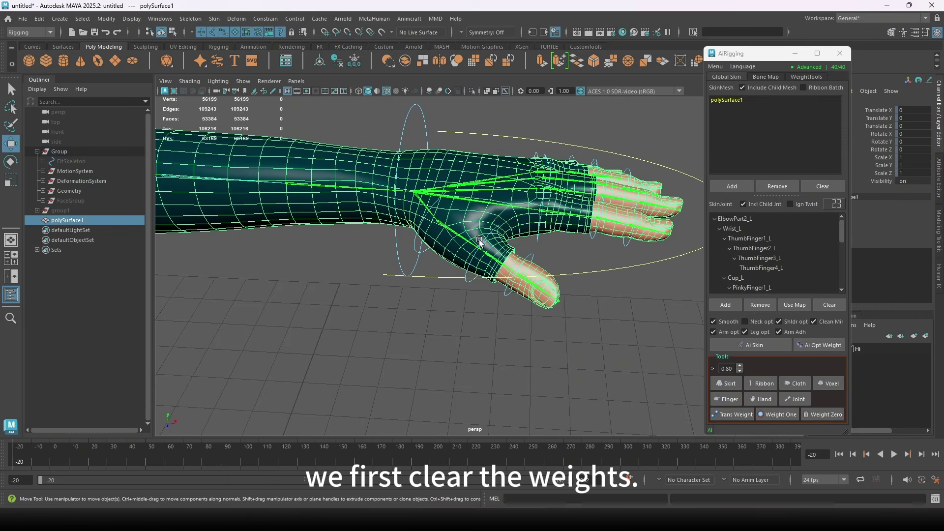
left_click(427, 210)
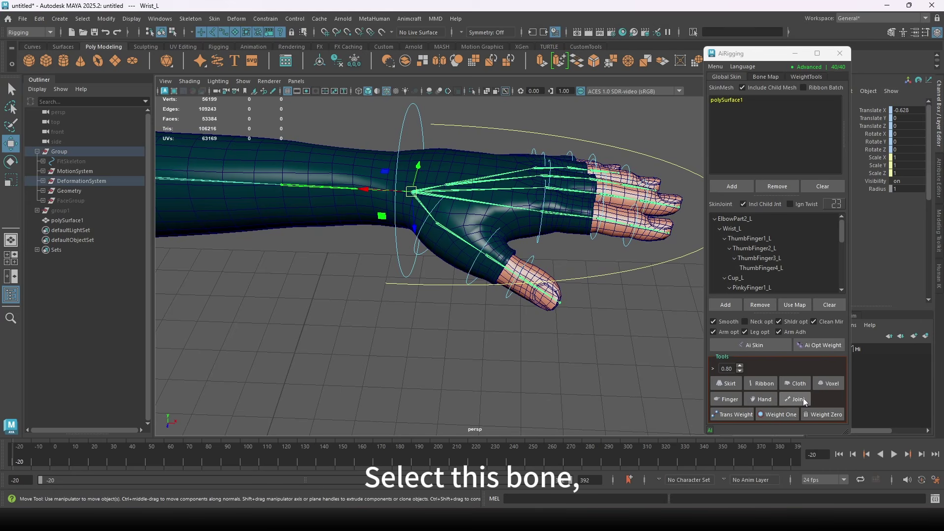
left_click(778, 416)
Test the cleared weights by scrubbing Index Curl on the Fingers_L control, and undo the curl.
left_click_drag(465, 200, 515, 217, "alt")
left_click(460, 197)
key("e")
left_click(515, 217)
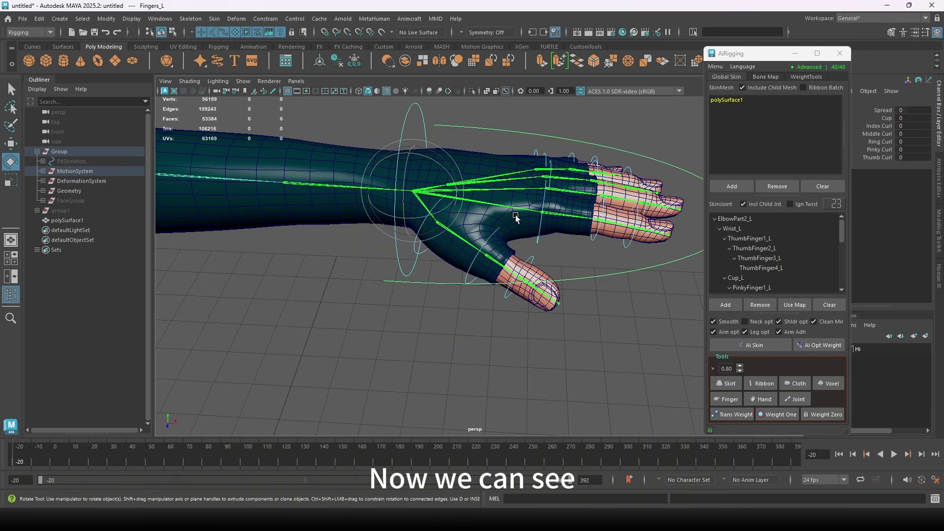
left_click(880, 127)
middle_click_drag(485, 311, 600, 286)
key("ctrl+z")
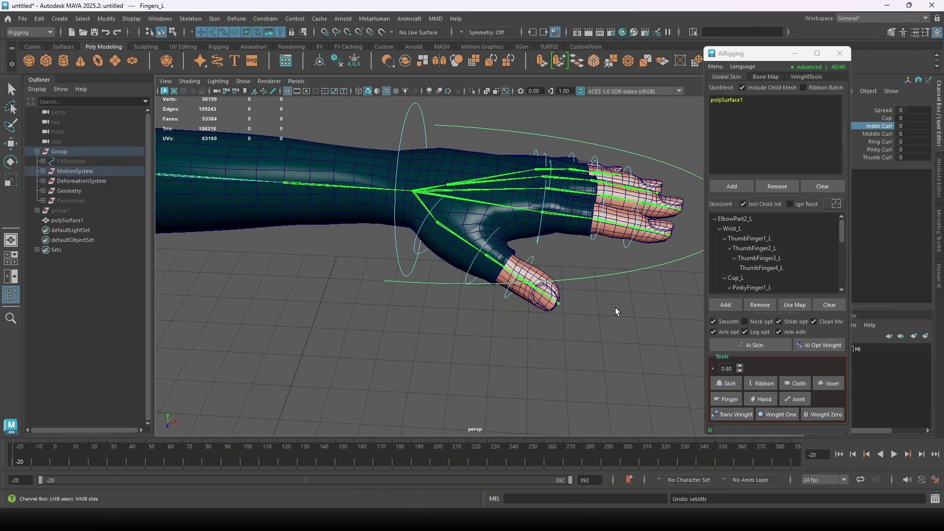
Compute the left hand's skin weights with the Hand tool.
left_click_drag(615, 309, 599, 369, "alt")
left_click(760, 398)
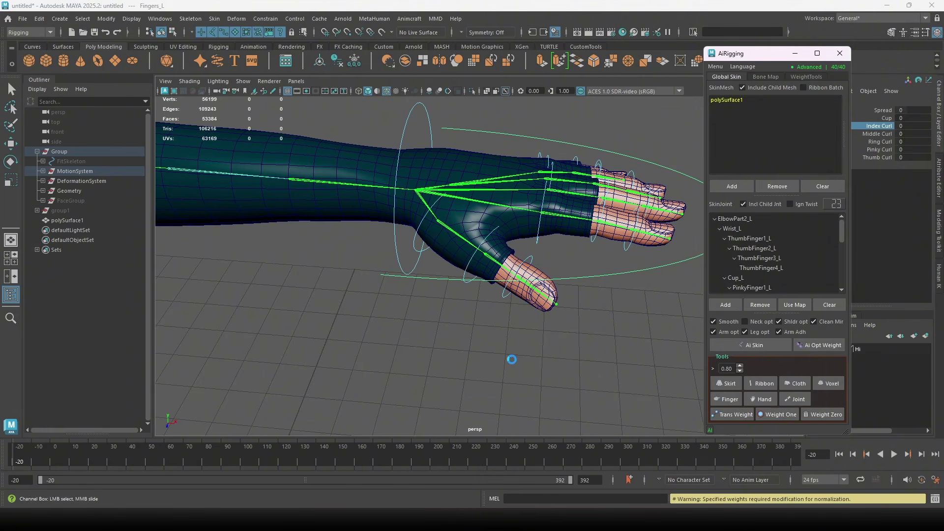
Check the index finger deformation by rotating FKIndexFinger3_L about 70° around Y, and undo the rotation.
scroll(619, 285, "up", 4)
middle_click_drag(612, 277, 548, 281, "alt")
mouse_move(548, 282)
left_mouse_down("alt")
mouse_move(610, 279)
mouse_move(569, 290)
mouse_move(562, 275)
left_mouse_up("alt")
left_click(567, 262)
key("f")
scroll(598, 282, "down", 4)
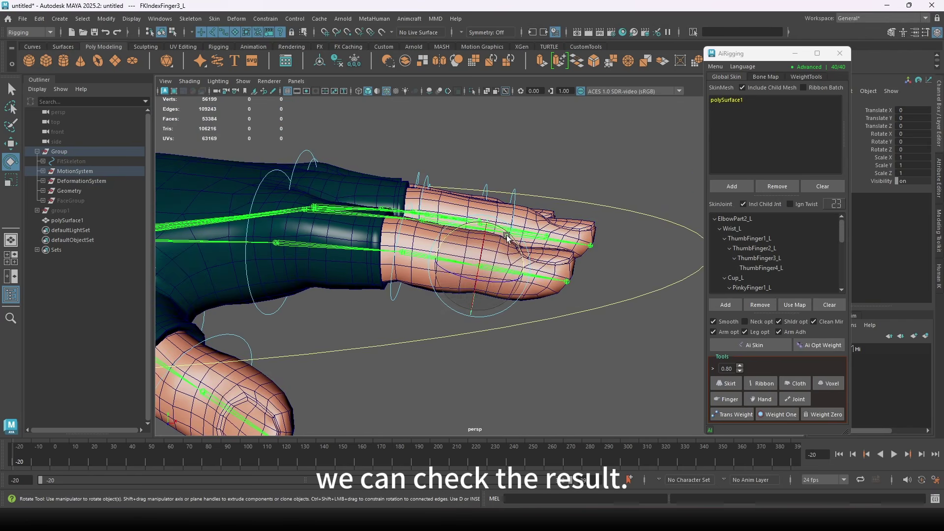
left_click_drag(506, 238, 548, 317)
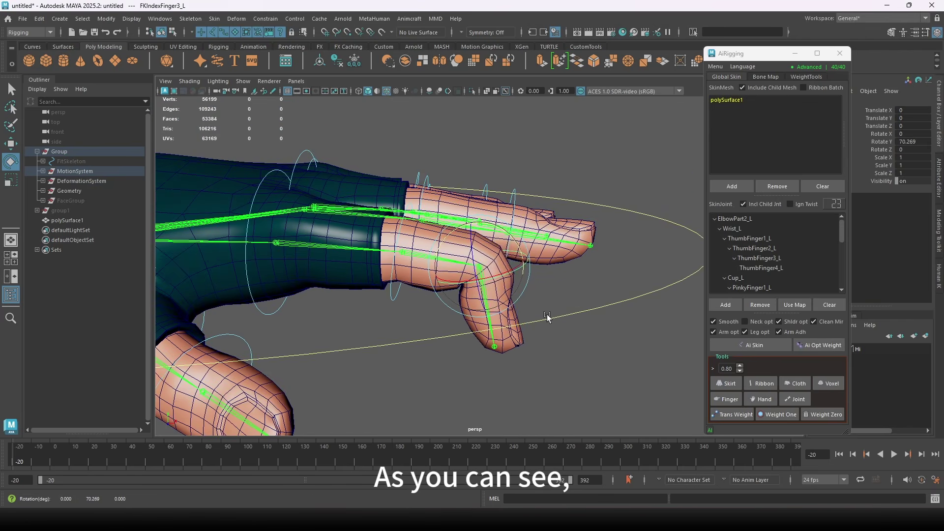
middle_click_drag(547, 318, 531, 287, "alt")
key("ctrl+z")
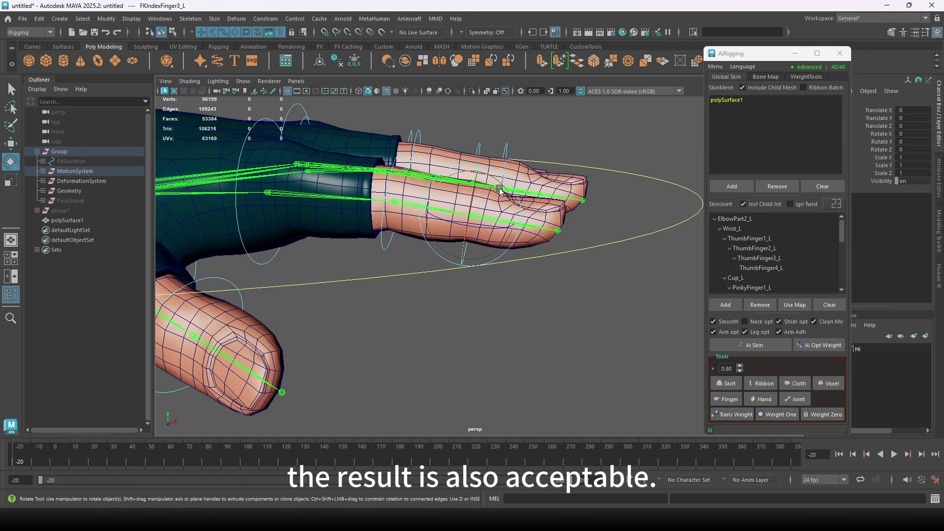
Bend FKIndexFinger3_L again to about 83° around Y, inspect the finger joint from another angle, and undo the bend.
left_click_drag(501, 192, 506, 243)
left_click_drag(502, 290, 497, 271, "alt")
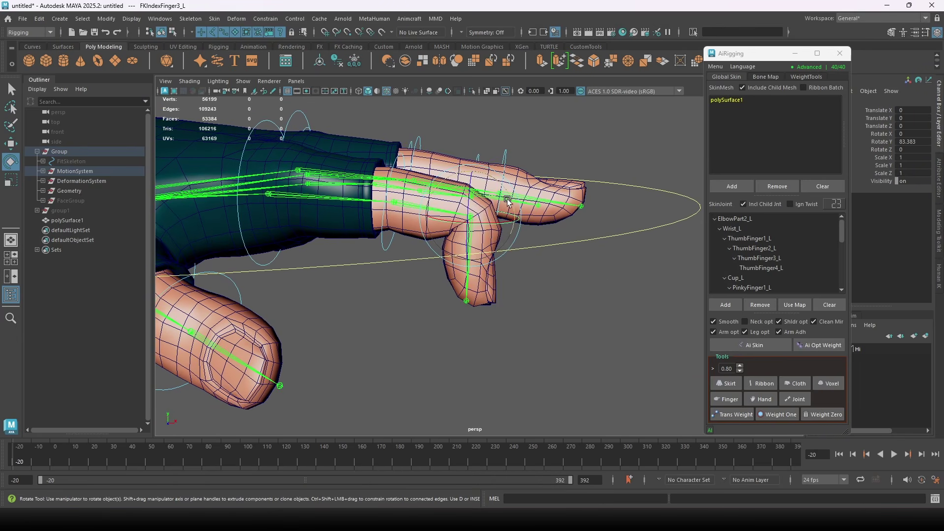
key("ctrl+z")
left_click_drag(507, 193, 507, 193)
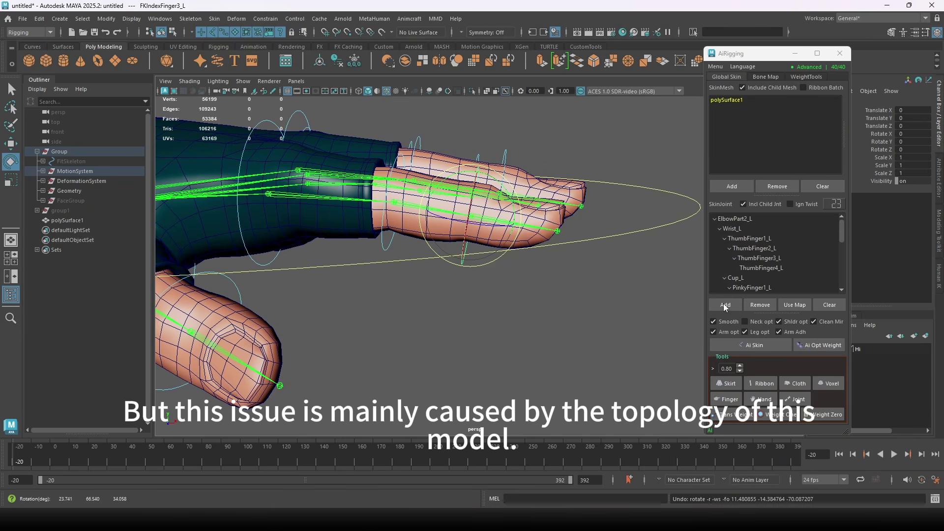
Expand the weight falloff curve in the AiRigging tools and reshape it into a straight diagonal line.
left_click(712, 368)
right_click_drag(614, 364, 489, 295, "alt")
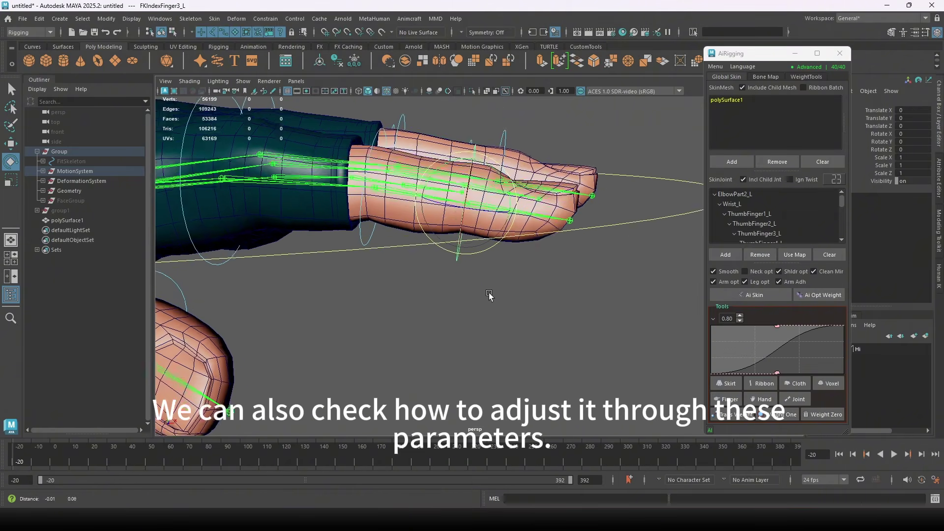
middle_click_drag(489, 295, 499, 320, "alt")
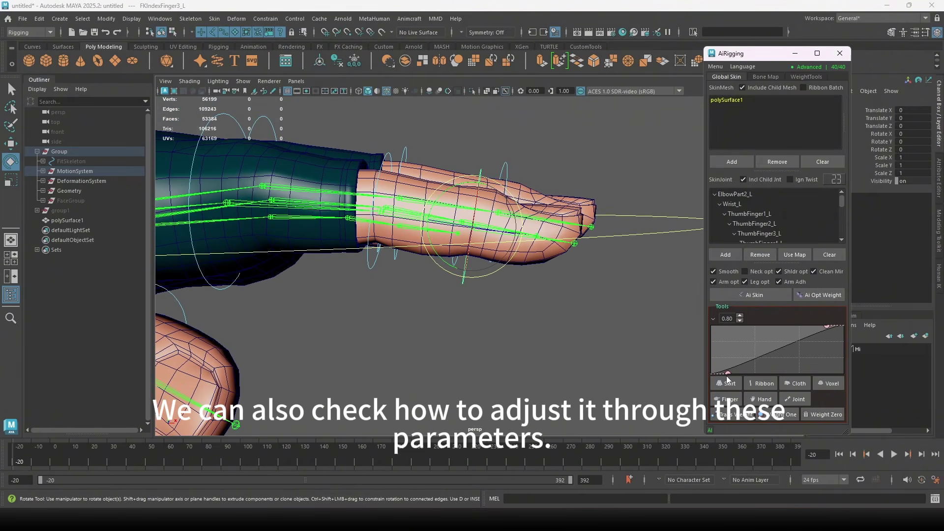
left_click_drag(726, 376, 696, 377)
left_click_drag(584, 351, 574, 348, "alt")
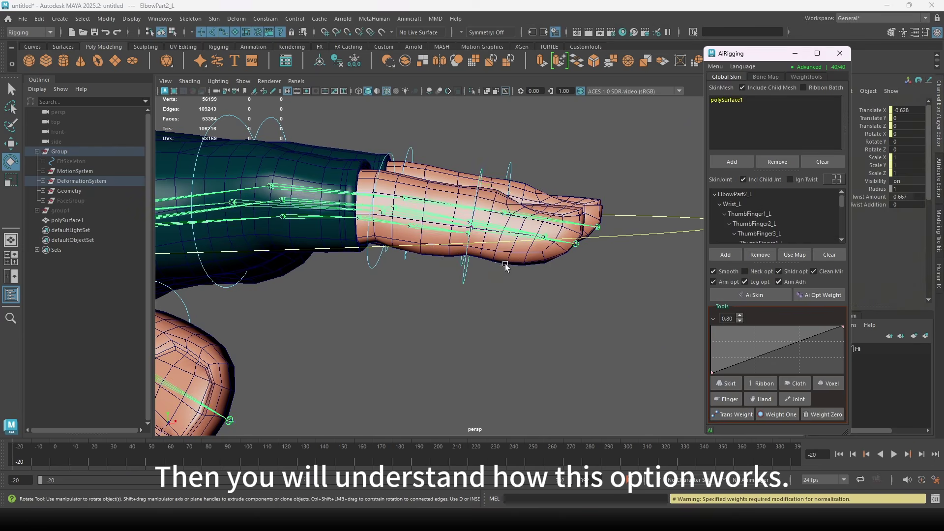
Test the straight-line falloff by bending FKIndexFinger3_L to about 81° in Rotate Y, and undo the bend.
left_click_drag(504, 263, 499, 263, "alt")
left_click(493, 186)
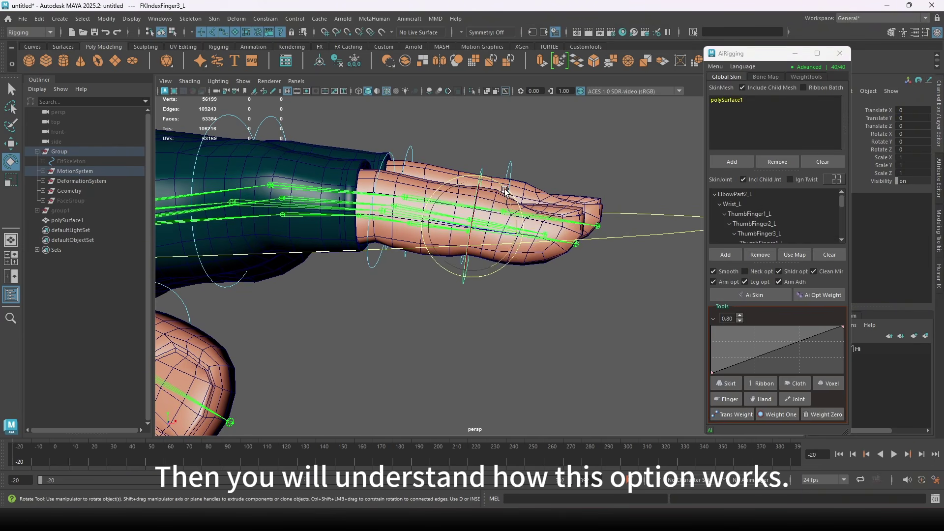
left_click_drag(504, 190, 437, 252)
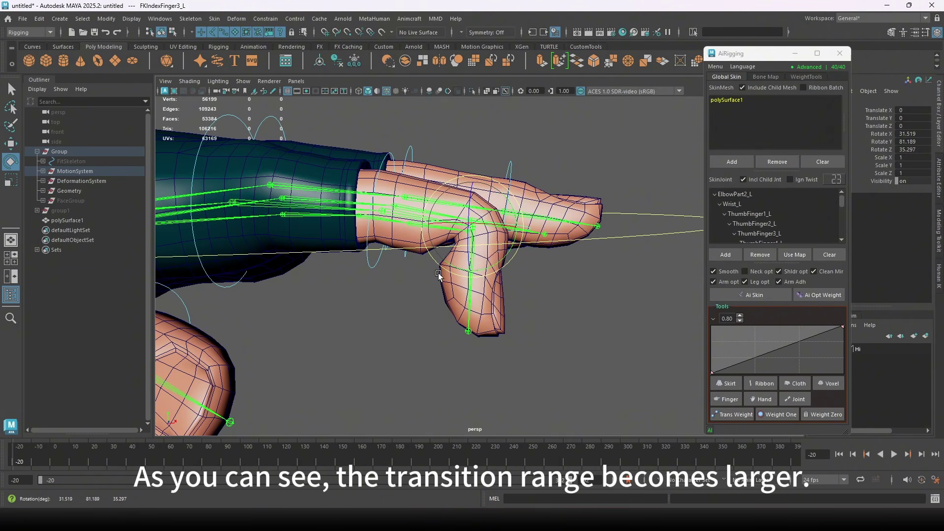
key("ctrl+z")
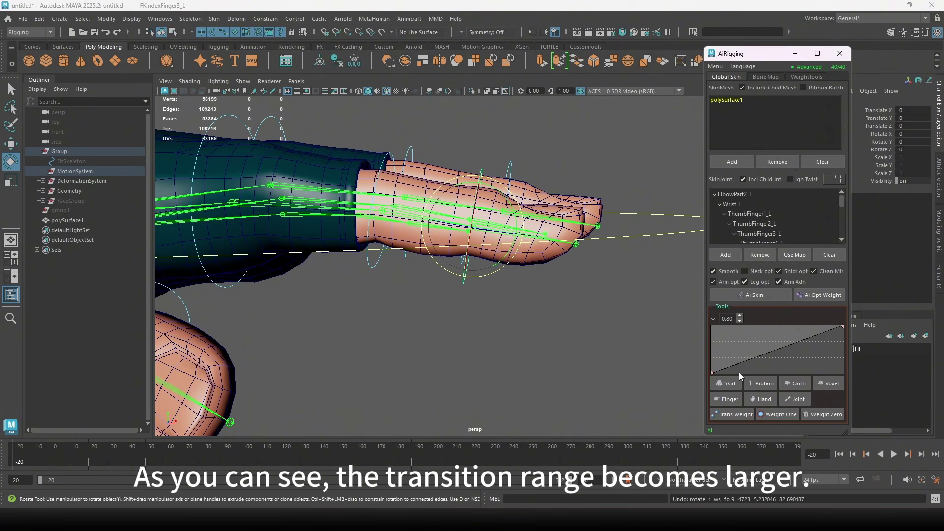
Reshape the falloff curve into a smooth S-curve and test it with a 72° bend of FKIndexFinger3_L, undoing the bend.
left_click_drag(713, 374, 775, 378)
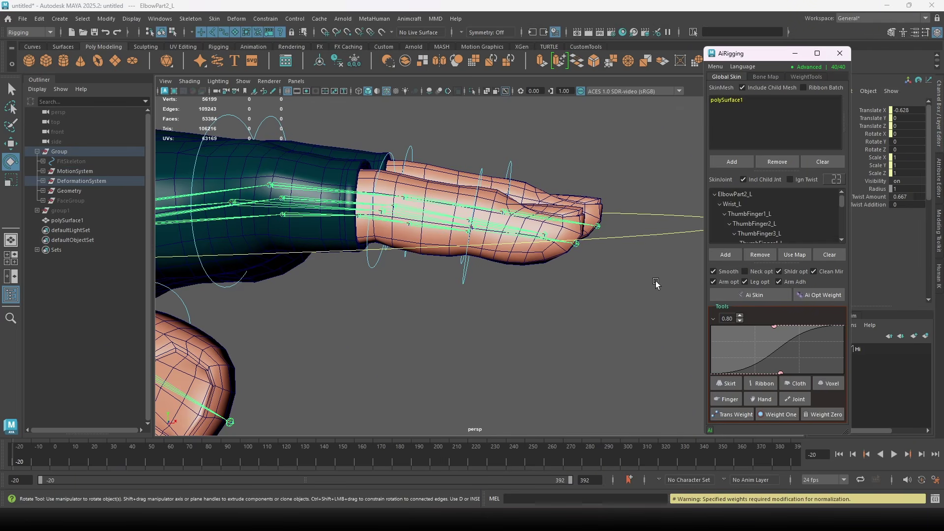
left_click(467, 278)
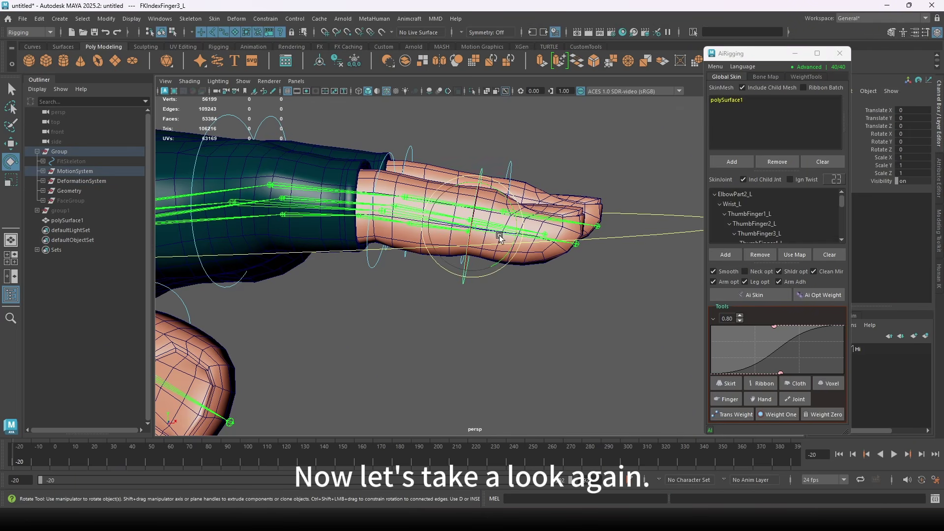
left_click_drag(504, 199, 528, 255)
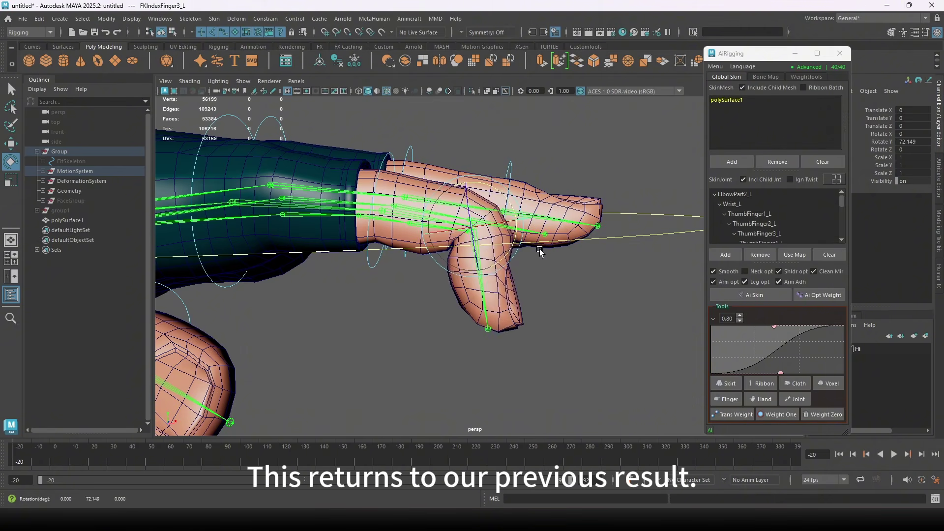
key("ctrl+z")
Check the index finger's base by bending FKIndexFinger2_L about 82° in Rotate Y, and undo the bend.
key("q")
left_click(372, 267)
key("e")
left_click_drag(414, 174, 423, 240)
key("ctrl+z")
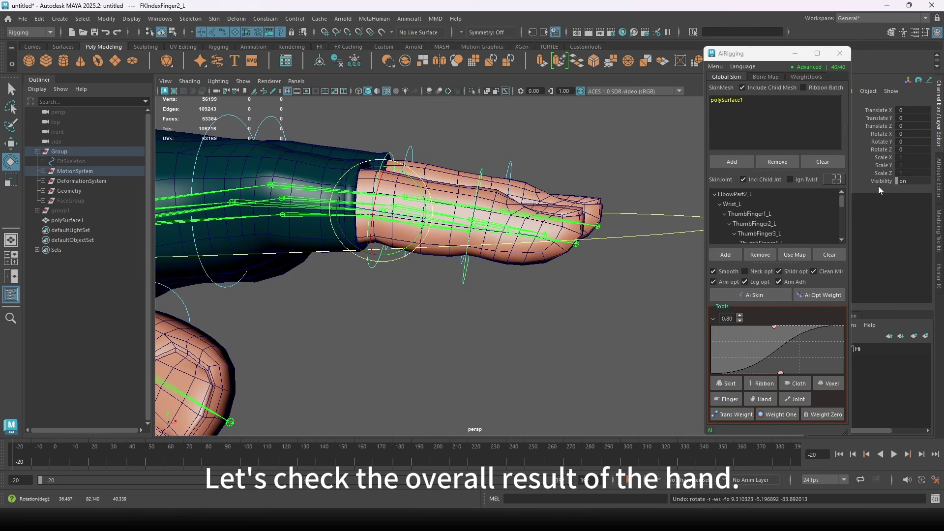
Curl all five fingers together with the Index to Thumb Curl attributes of Fingers_L, inspect the hand, and undo the curl.
left_click(678, 215)
left_click(875, 158)
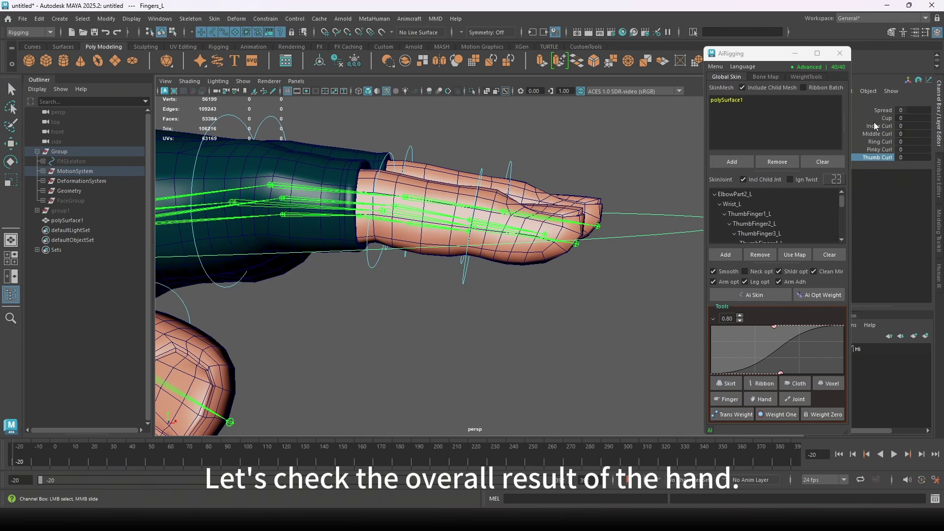
left_click(874, 126, "shift")
middle_click_drag(529, 314, 474, 339)
left_click_drag(473, 339, 440, 363, "alt")
middle_click_drag(510, 315, 525, 277)
key("ctrl+z")
Scrub Index Curl alone to inspect the index finger's deformation from several angles, and undo the change.
left_click(883, 127)
middle_click_drag(511, 314, 598, 297)
key("ctrl+z")
left_click_drag(569, 279, 553, 322, "alt")
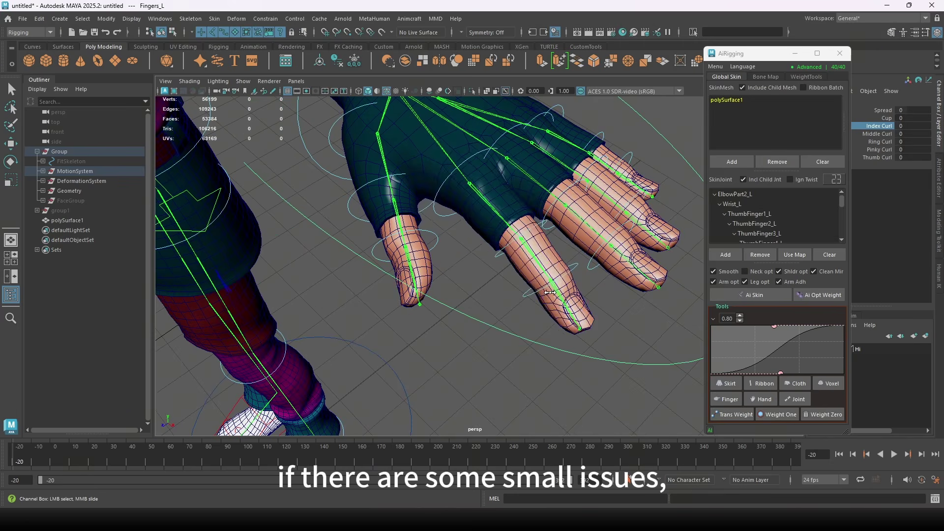
key("ctrl+y")
key("ctrl+z")
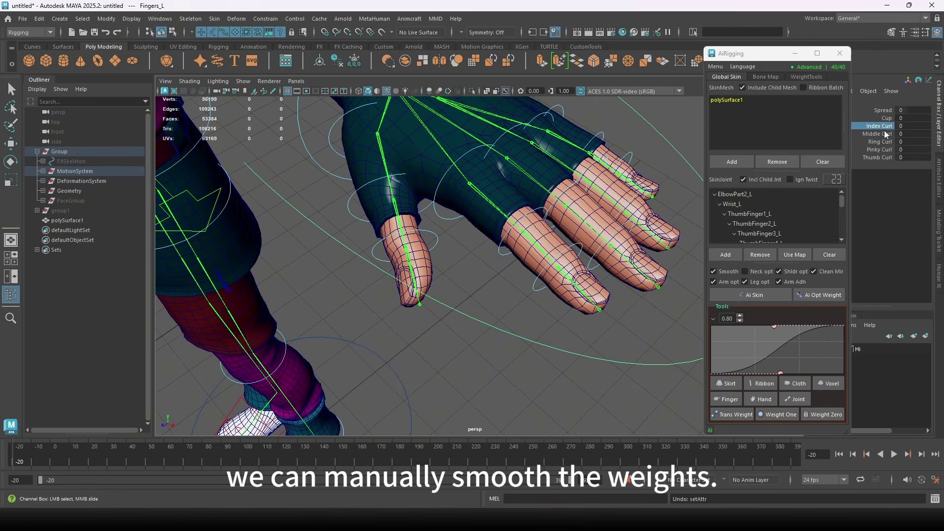
Scrub Thumb Curl to inspect the thumb's deformation from several angles, and return the thumb to its rest pose.
left_click(880, 134)
left_click_drag(552, 320, 582, 337, "alt")
left_click(880, 157)
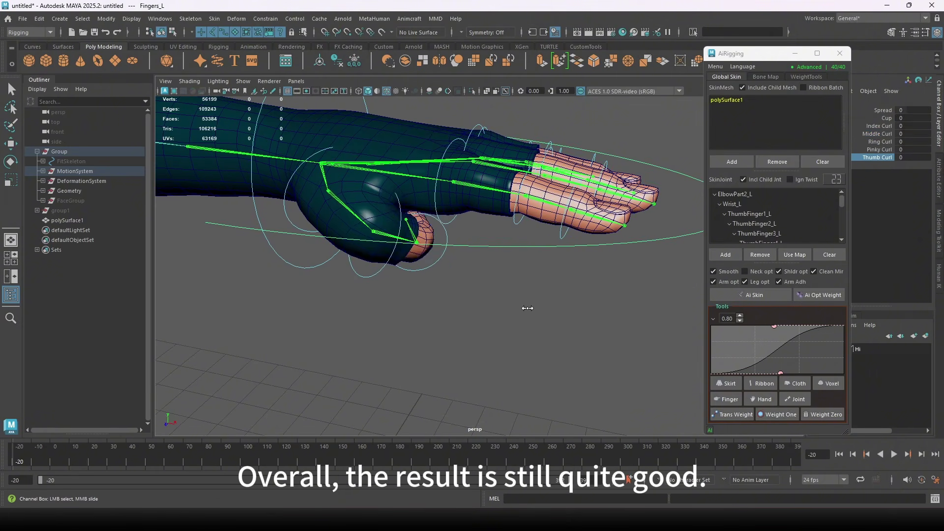
middle_click_drag(528, 307, 362, 320)
left_click_drag(362, 320, 496, 276, "alt")
mouse_move(499, 275)
middle_mouse_down()
mouse_move(544, 285)
mouse_move(481, 279)
middle_mouse_up()
left_click_drag(496, 271, 561, 315, "alt")
left_click_drag(556, 348, 566, 343, "alt")
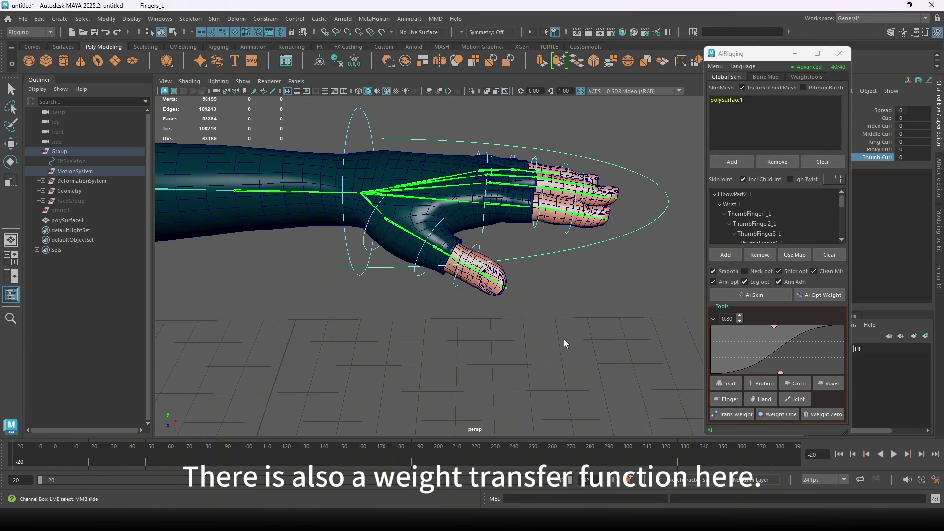
Select the IndexFinger2_L joint and highlight polySurface1 in the SkinMesh list for a weight transfer.
key("q")
left_click_drag(531, 279, 524, 305, "alt")
scroll(525, 280, "up", 3)
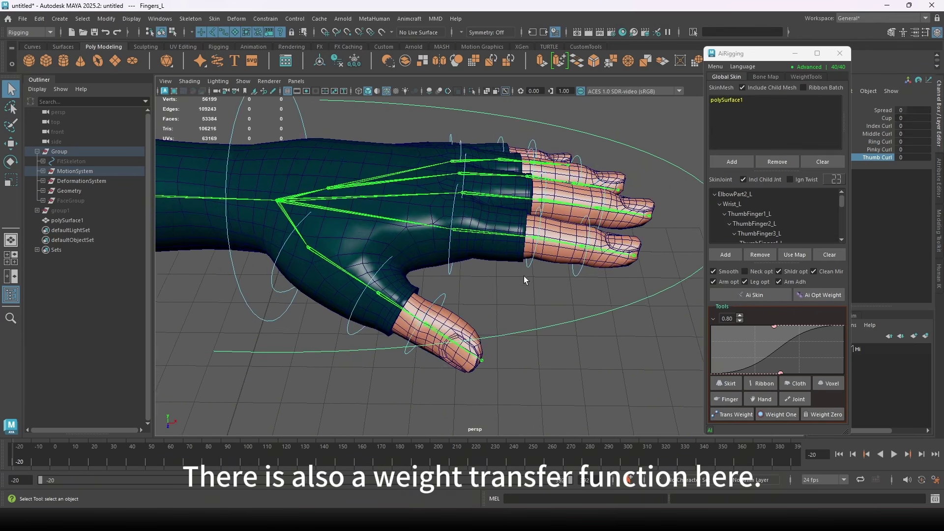
key("w")
middle_click_drag(552, 273, 484, 290, "alt")
left_click(475, 264)
scroll(436, 325, "up", 3)
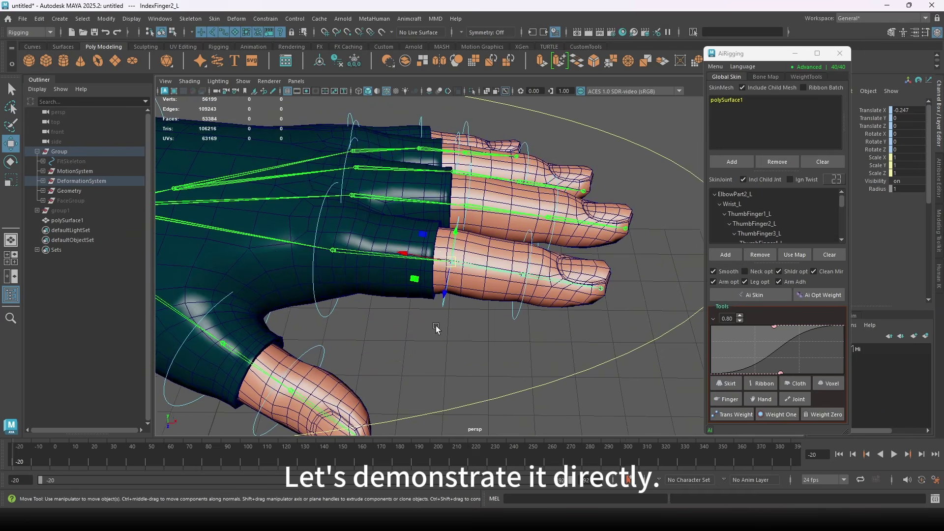
middle_click_drag(435, 326, 484, 320, "alt")
key("q")
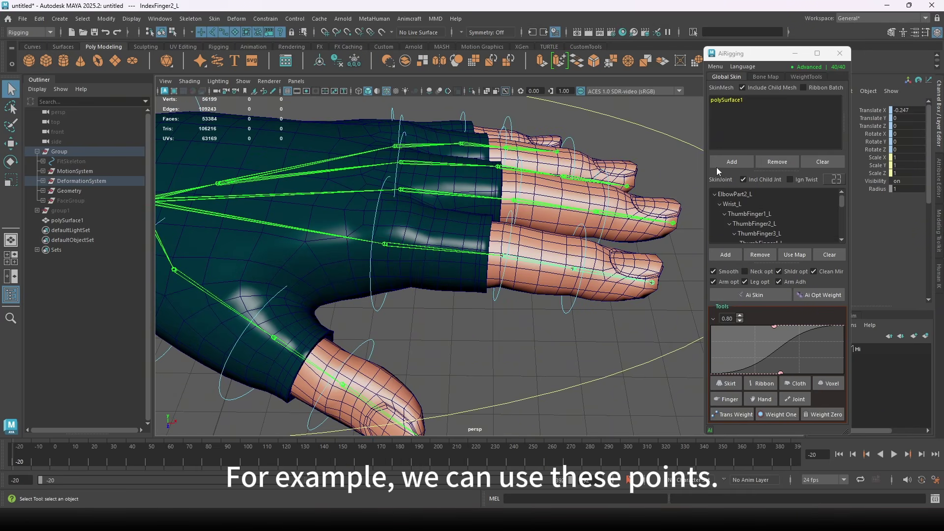
left_click(726, 100)
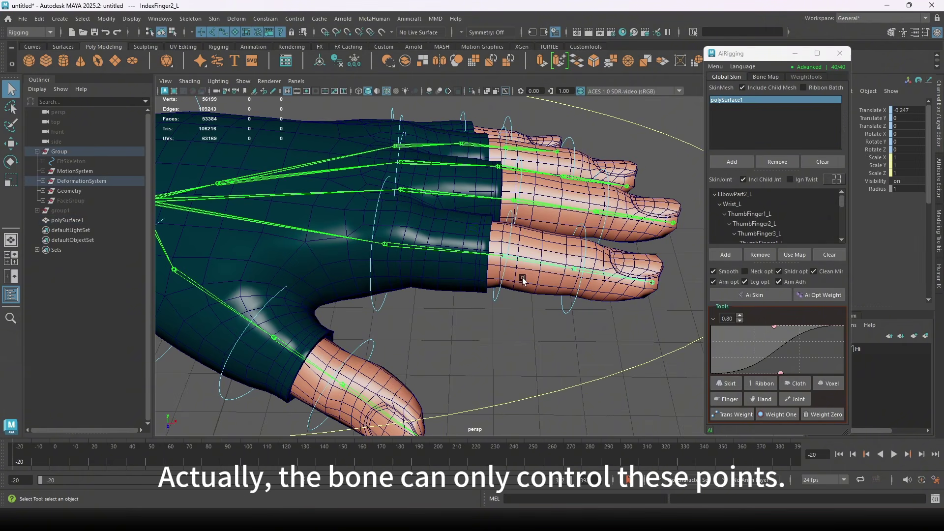
key("w")
left_click_drag(536, 245, 587, 312, "alt")
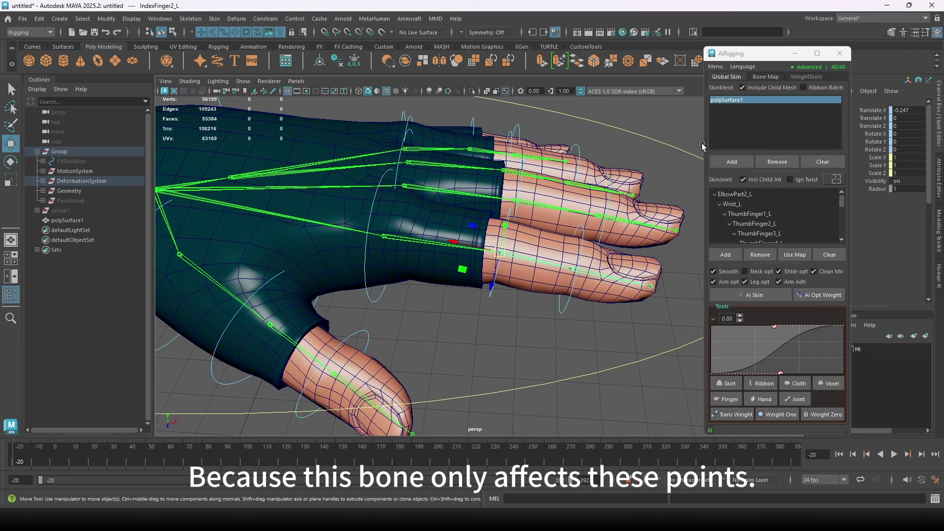
mouse_move(526, 315)
left_mouse_down("alt")
mouse_move(543, 322)
mouse_move(518, 306)
left_mouse_up("alt")
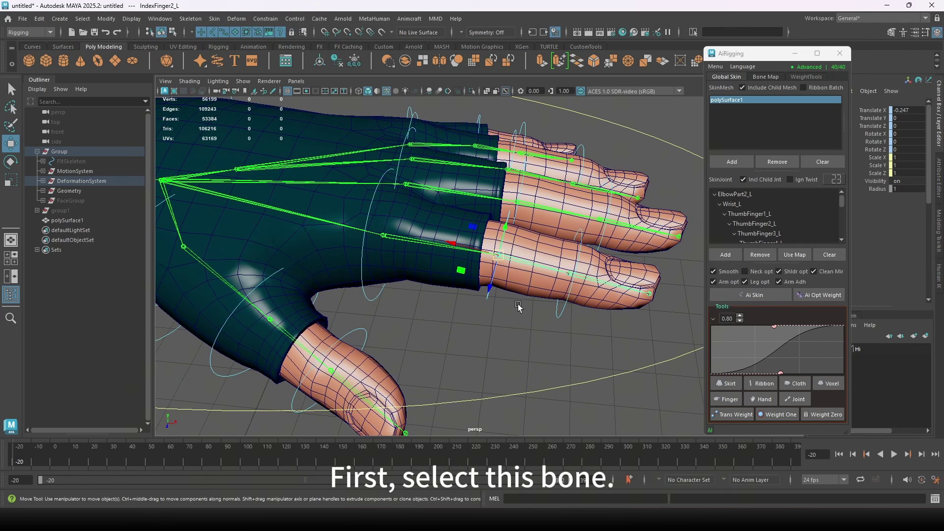
left_click(403, 238)
left_click(592, 280)
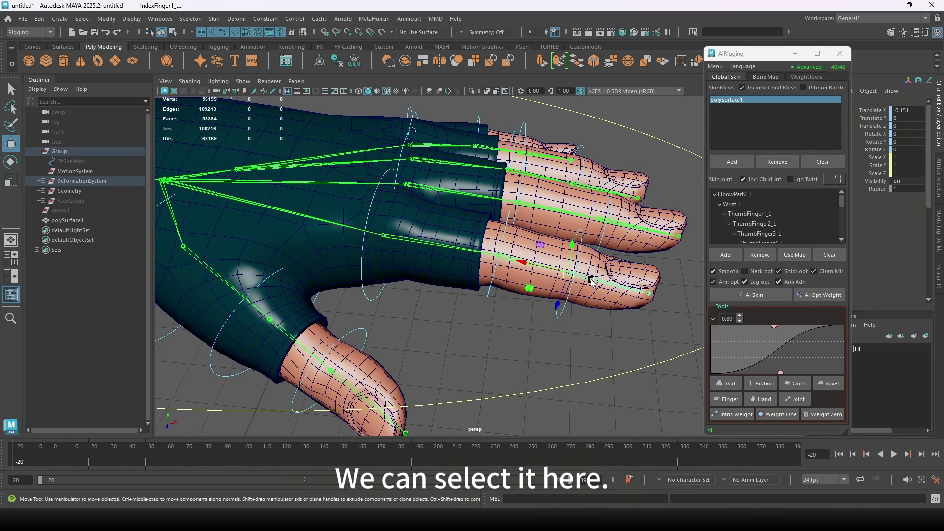
key("q")
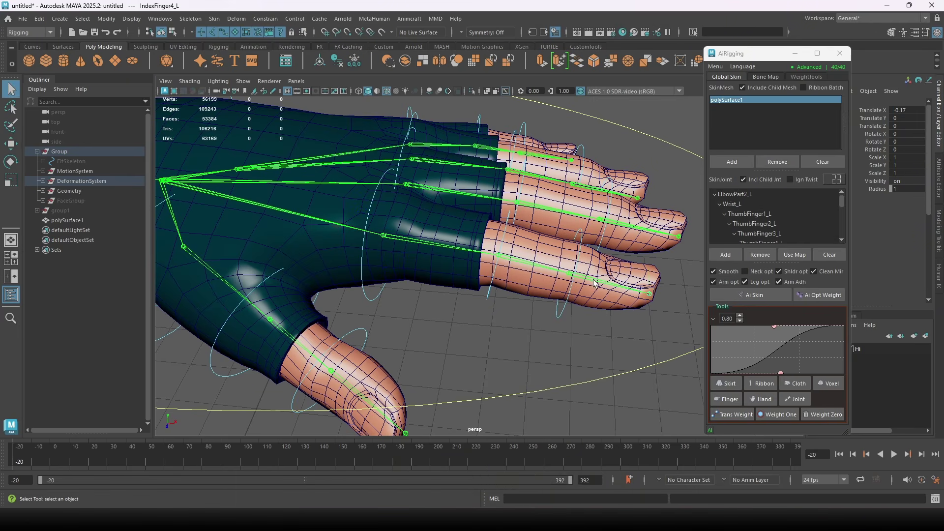
middle_click_drag(614, 348, 590, 338, "alt")
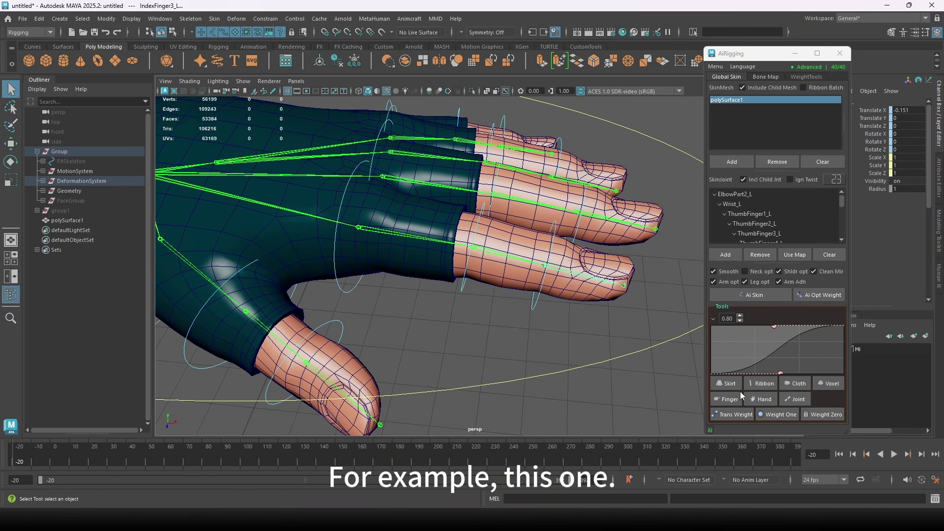
Transfer the skin weights of IndexFinger2_L to IndexFinger1_L on polySurface1.
left_click(485, 250)
middle_click_drag(497, 308, 537, 315, "alt")
key("w")
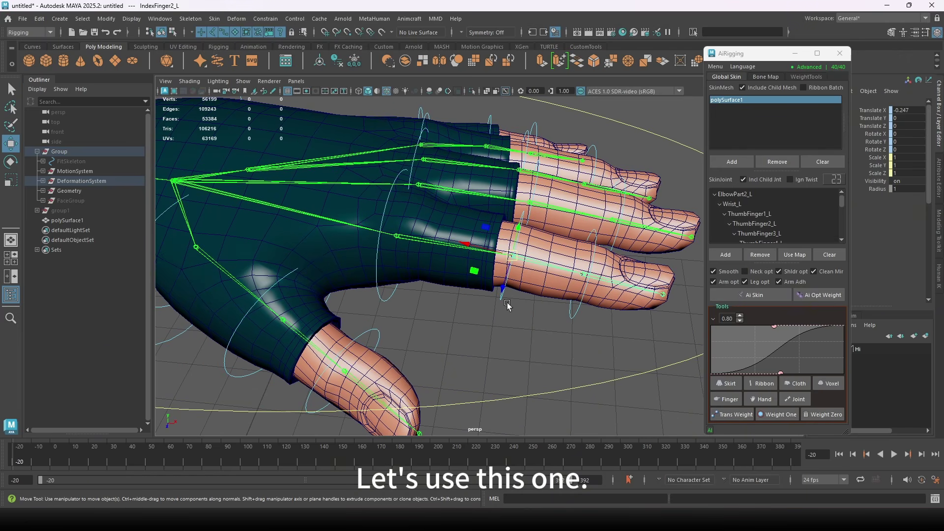
left_click(424, 240)
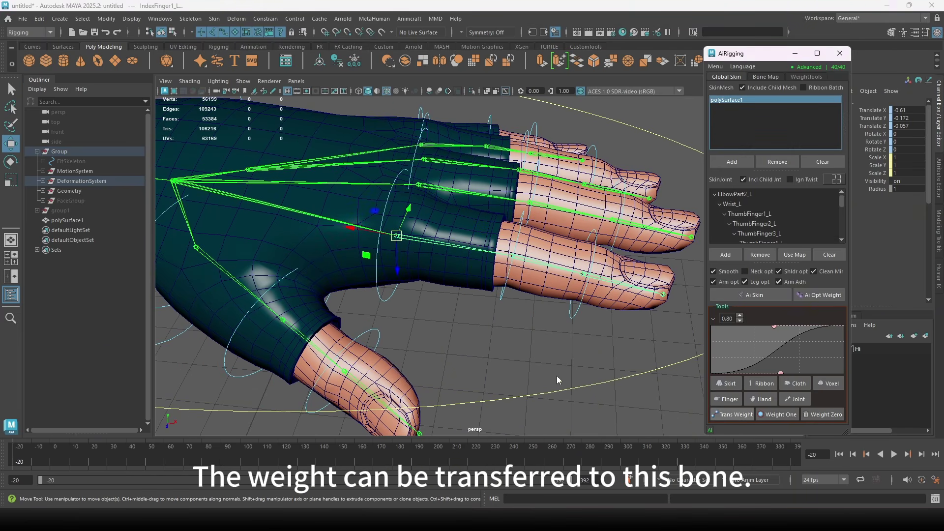
left_click(736, 415)
Rotate the FKIndexFinger2_L control to test the finger's deformation, and undo the rotation.
key("e")
left_click(509, 285)
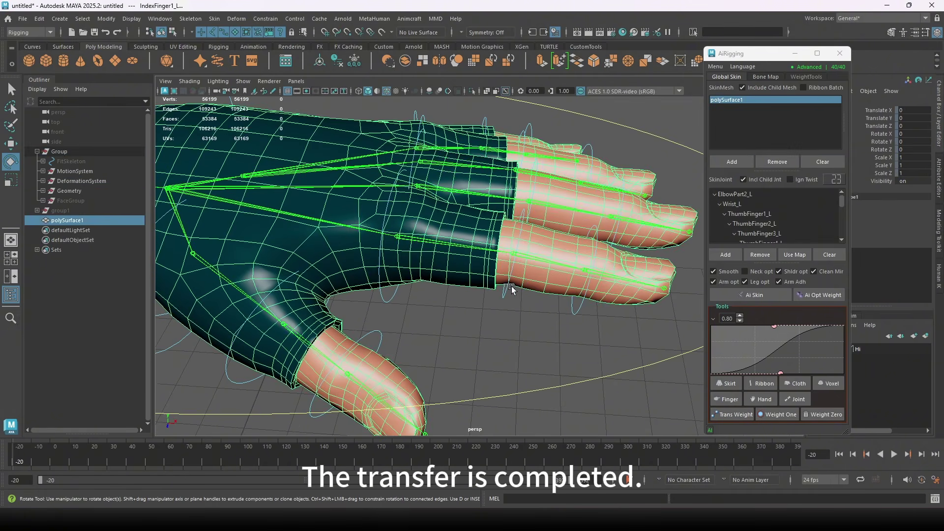
left_click(506, 286)
left_click_drag(547, 229, 570, 310)
key("q")
key("ctrl+z")
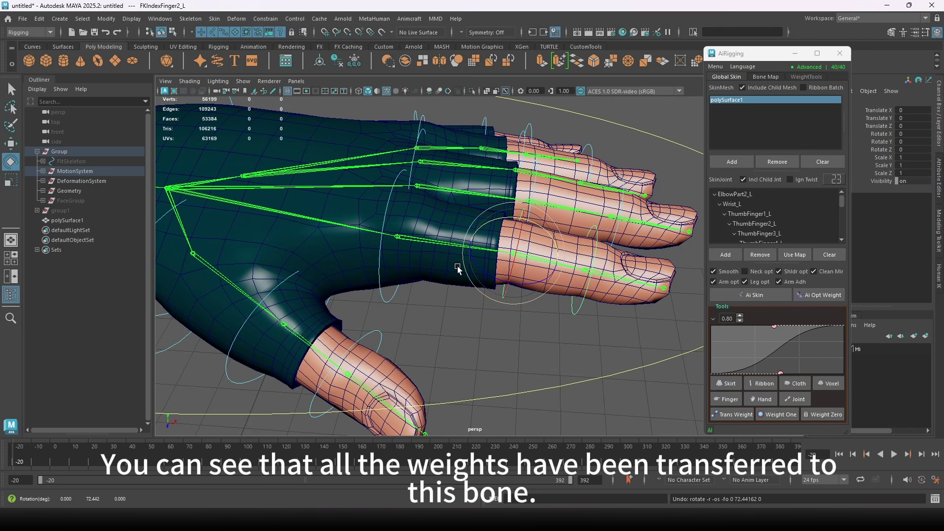
Rotate the FK control at the index finger's base to test its influence, and undo back through the test changes.
left_click(386, 213)
key("e")
left_click_drag(433, 231, 538, 290)
key("ctrl+z")
key("ctrl+z")
key("ctrl+z")
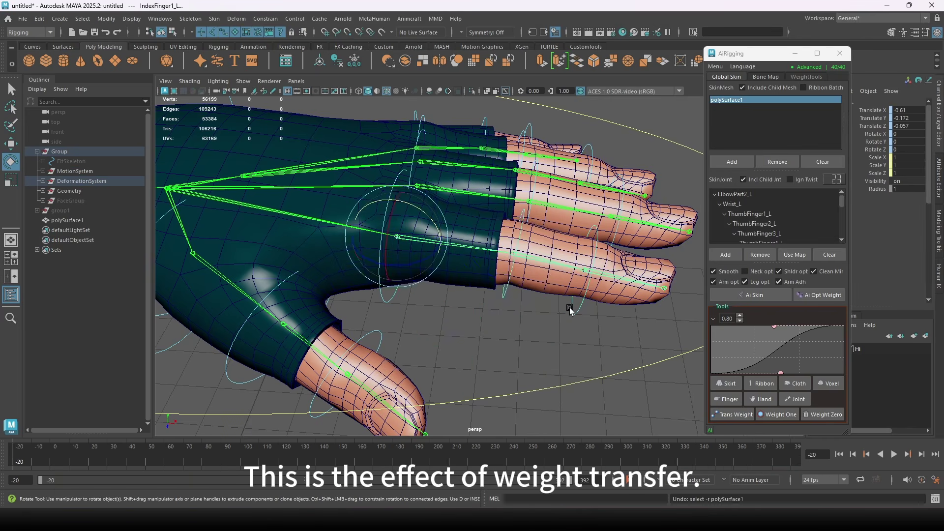
Rotate FKIndexFinger2_L slightly to recheck the finger's deformation with the weight transfer undone, and undo the rotation.
left_click(520, 243)
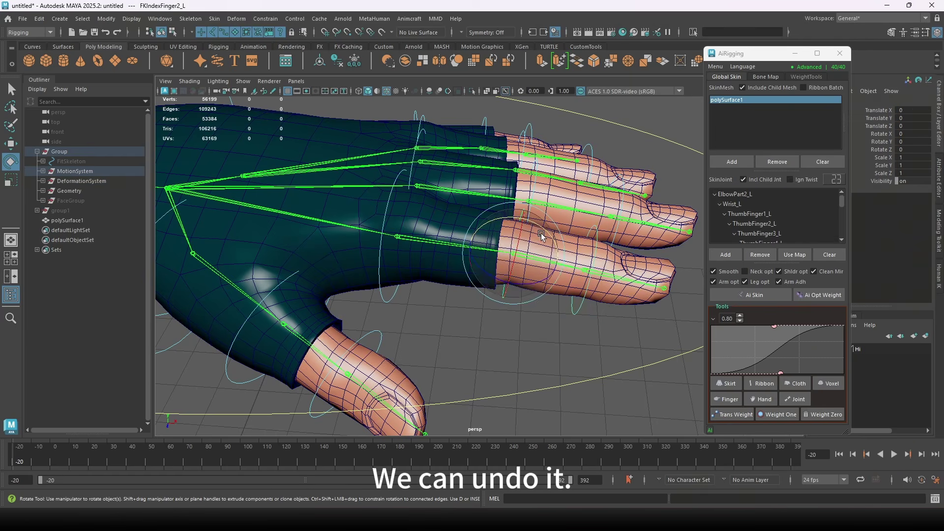
mouse_move(554, 236)
left_mouse_down()
mouse_move(560, 279)
mouse_move(566, 242)
left_mouse_up()
key("ctrl+z")
Select polySurface1 and switch it to vertex component selection around the index finger.
left_click_drag(572, 324, 555, 342, "alt")
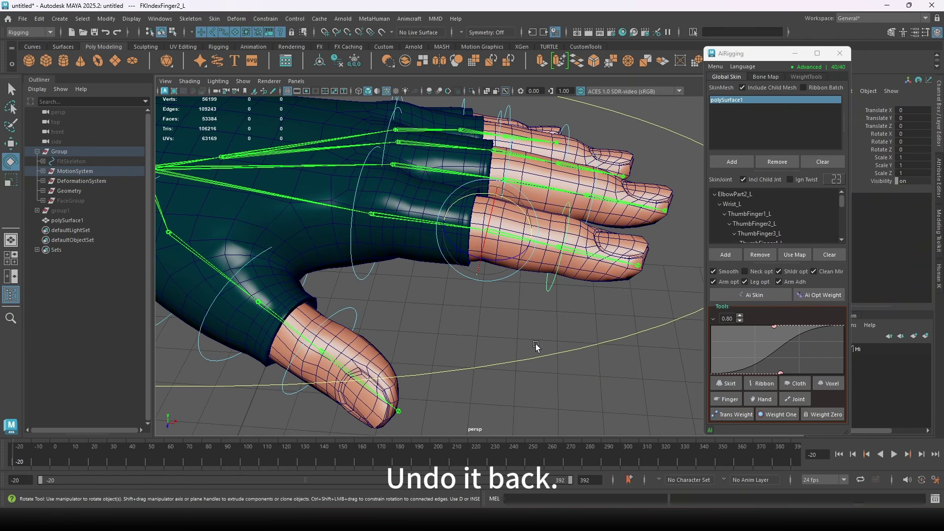
left_click_drag(630, 331, 580, 346, "alt")
key("q")
middle_click_drag(580, 346, 573, 368, "alt")
middle_click_drag(523, 322, 609, 319, "alt")
left_click_drag(443, 311, 583, 315, "alt")
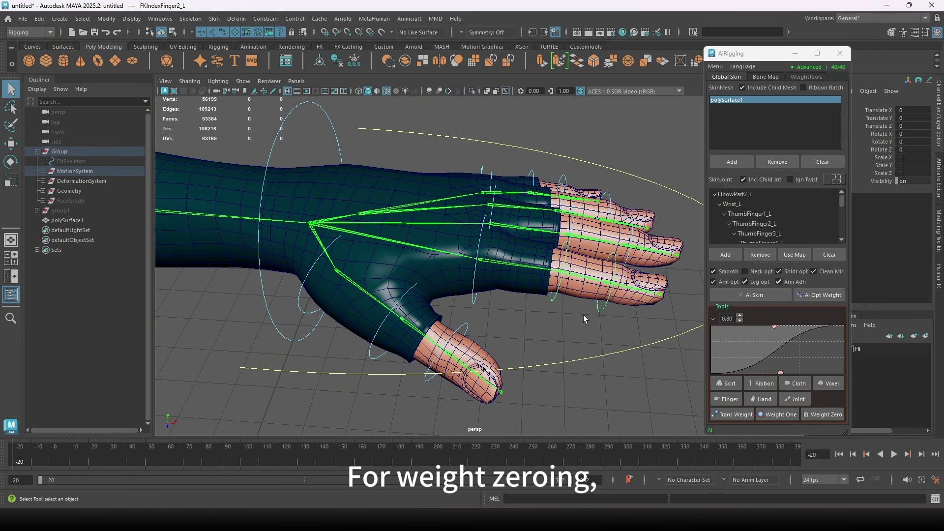
left_click(428, 240)
key("w")
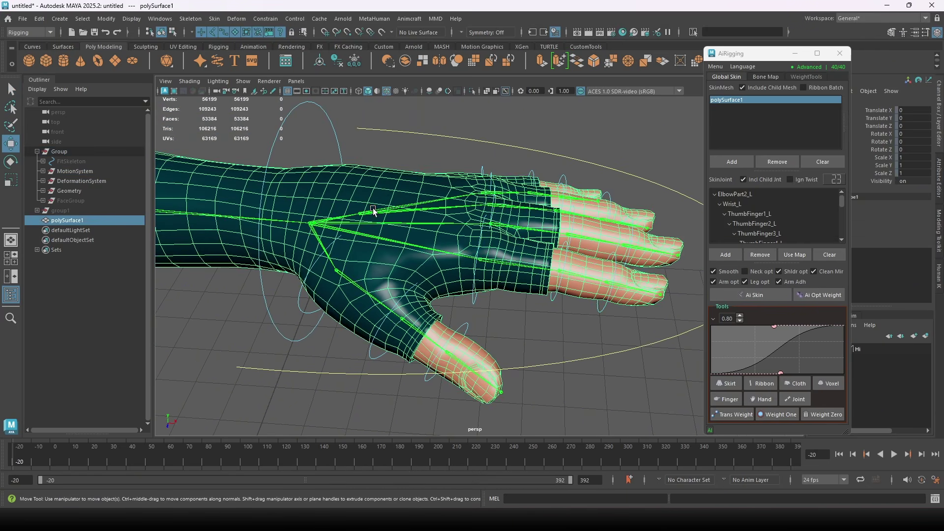
middle_click_drag(507, 318, 398, 299, "alt")
right_click_drag(489, 294, 533, 302, "alt")
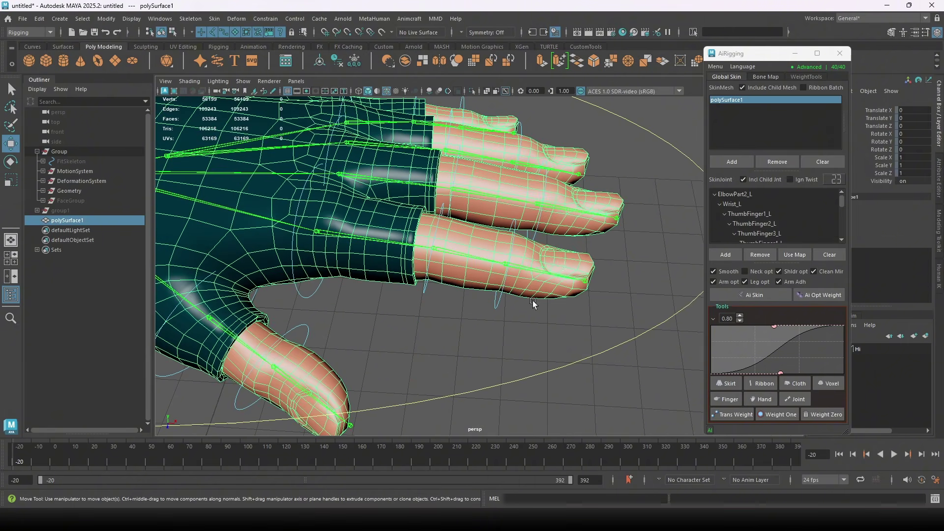
key("q")
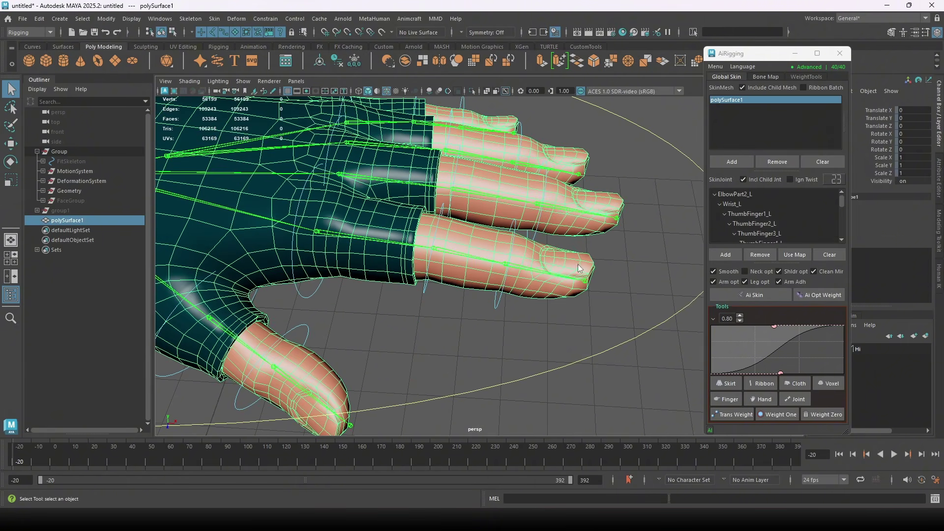
right_click_drag(578, 266, 532, 230)
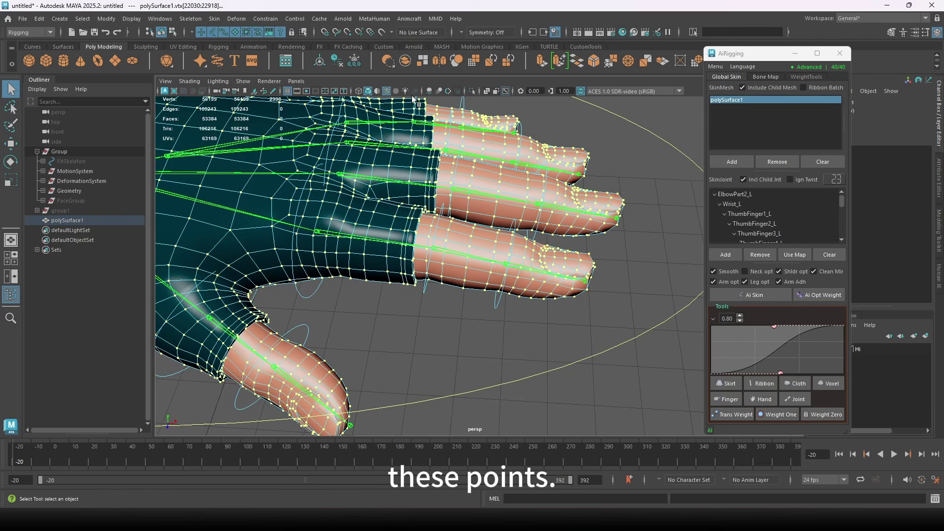
Isolate the hand mesh, select the vertices of the index fingertip, and leave the isolated view.
left_click(472, 91)
right_click_drag(553, 263, 473, 251)
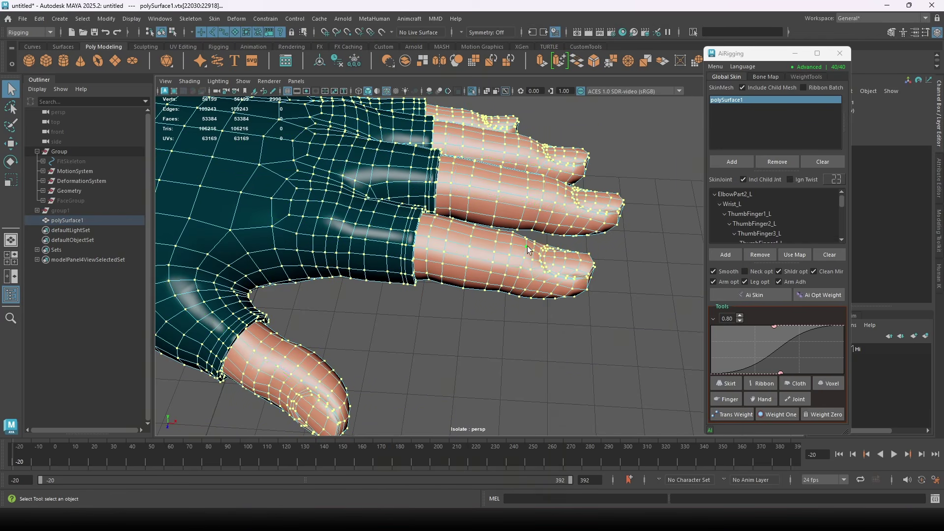
left_click_drag(529, 241, 631, 334)
left_click_drag(631, 334, 600, 314, "alt")
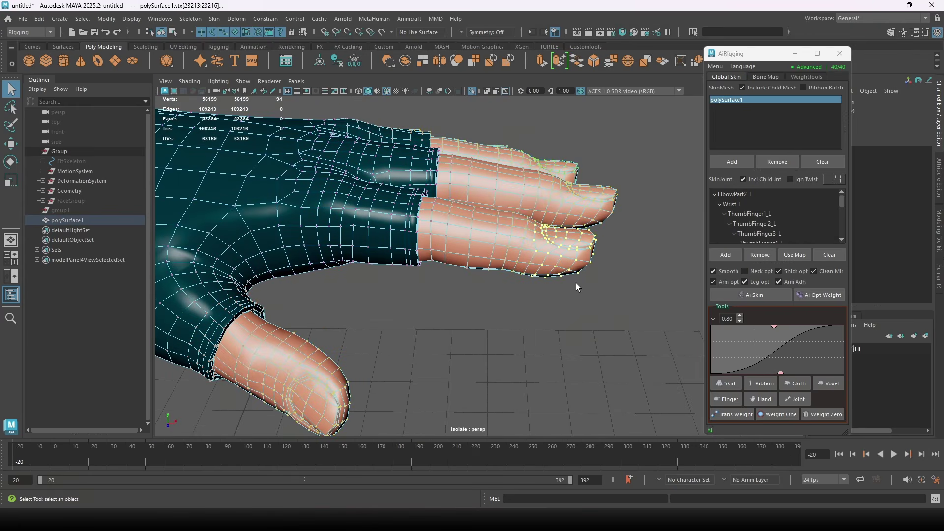
key("ctrl+1")
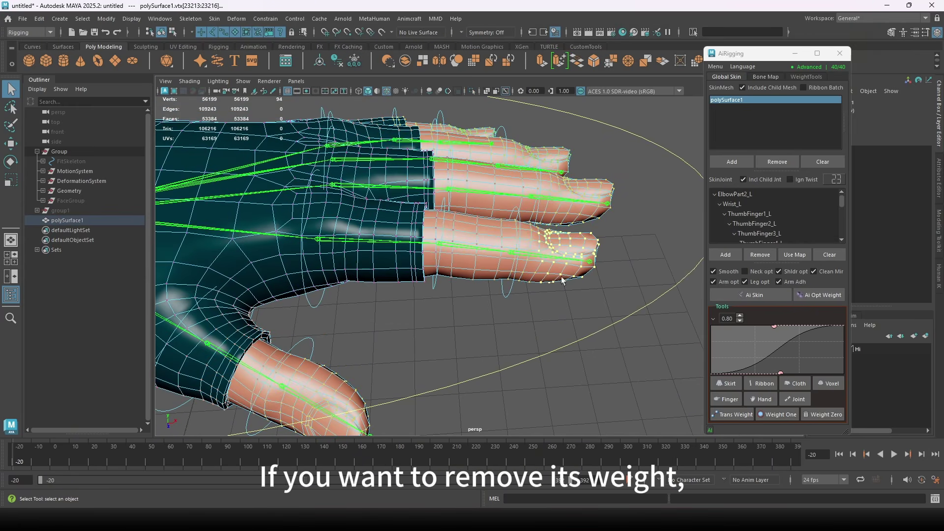
Clear the SkinMesh list and try to add the mesh to it again.
left_click(822, 161)
left_click(732, 163)
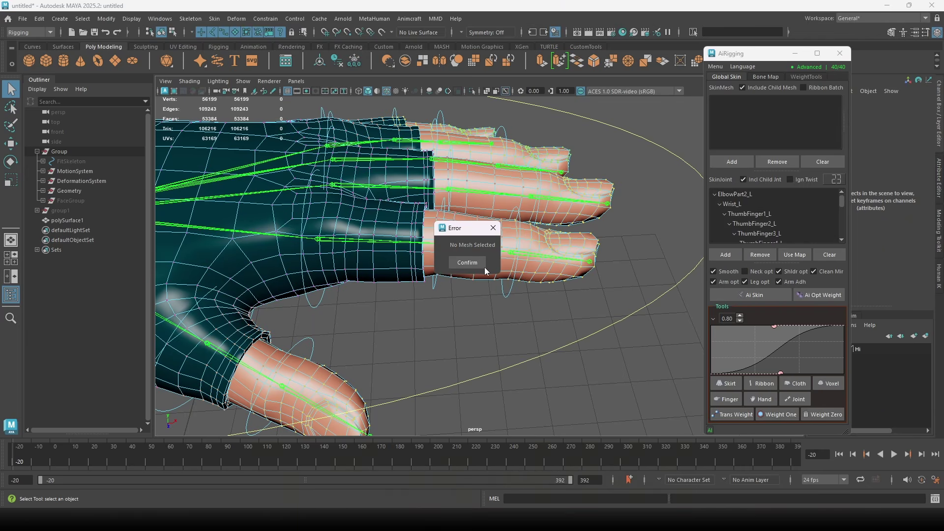
left_click(569, 248)
left_click_drag(585, 249, 592, 254, "alt")
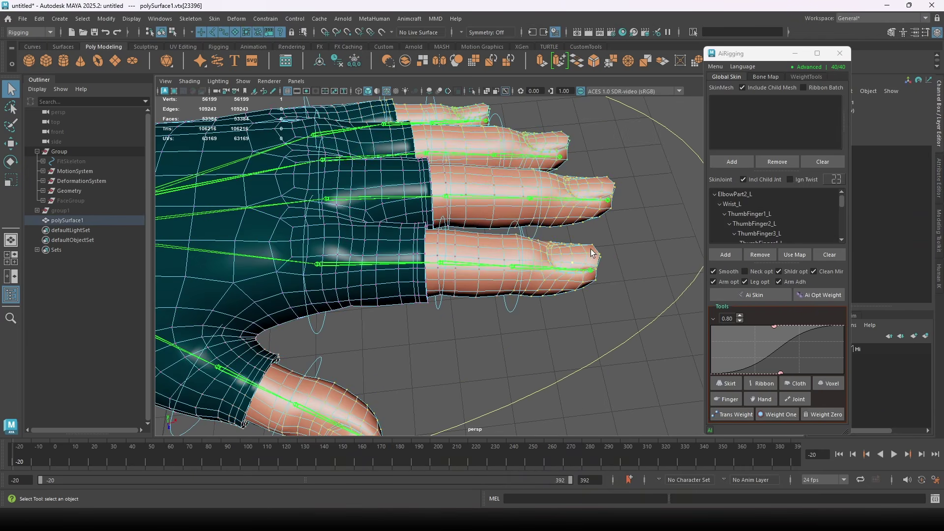
Select the index fingertip vertices of polySurface1 and add the mesh to the SkinMesh list.
left_click(558, 266)
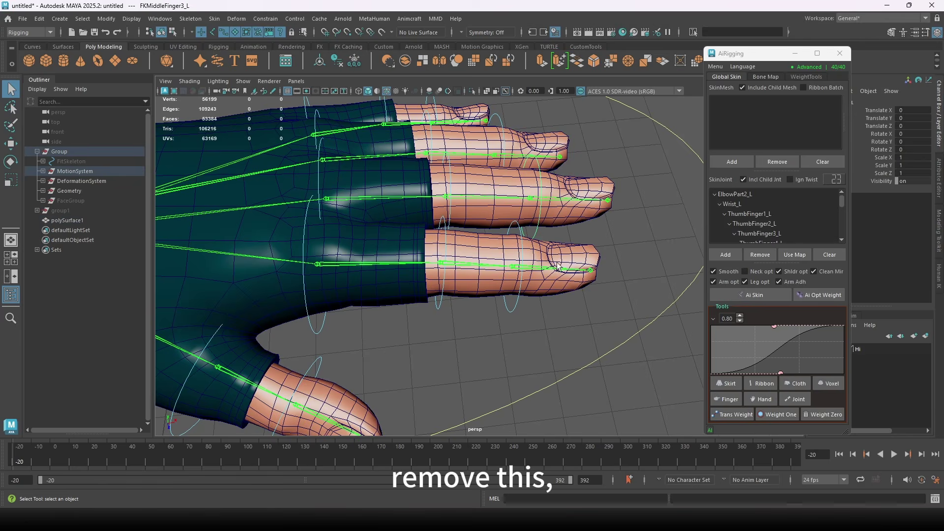
left_click(587, 272)
right_click(575, 248)
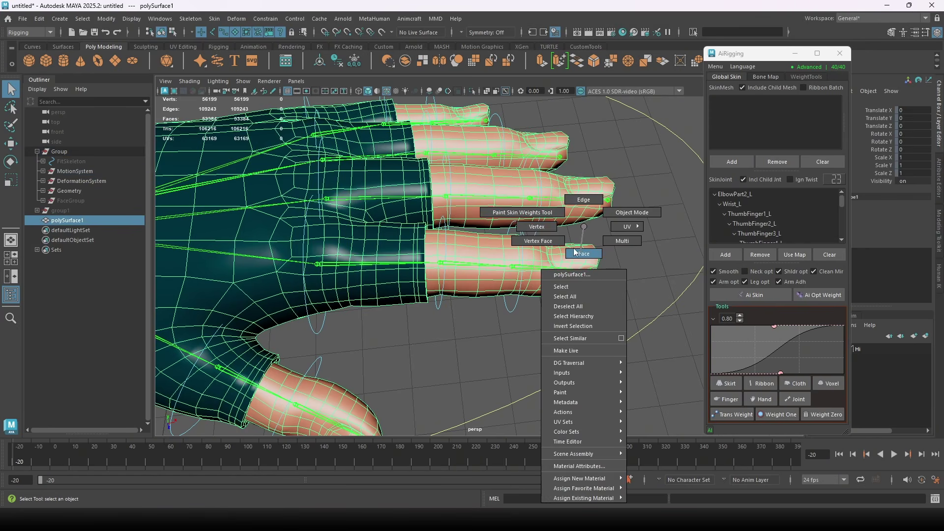
mouse_move(607, 293)
left_mouse_down()
mouse_move(528, 231)
mouse_move(639, 231)
left_mouse_up()
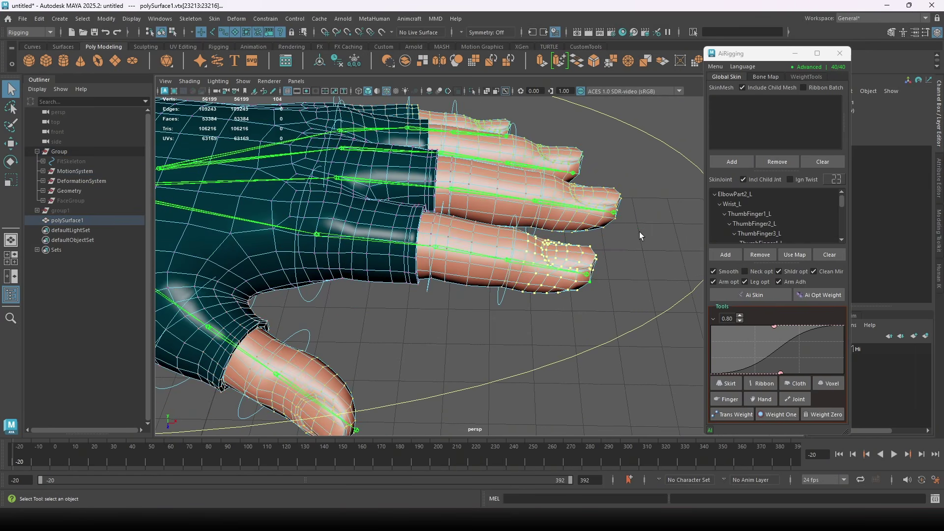
left_click(741, 161)
left_click_drag(610, 276, 538, 311, "alt")
key("w")
key("q")
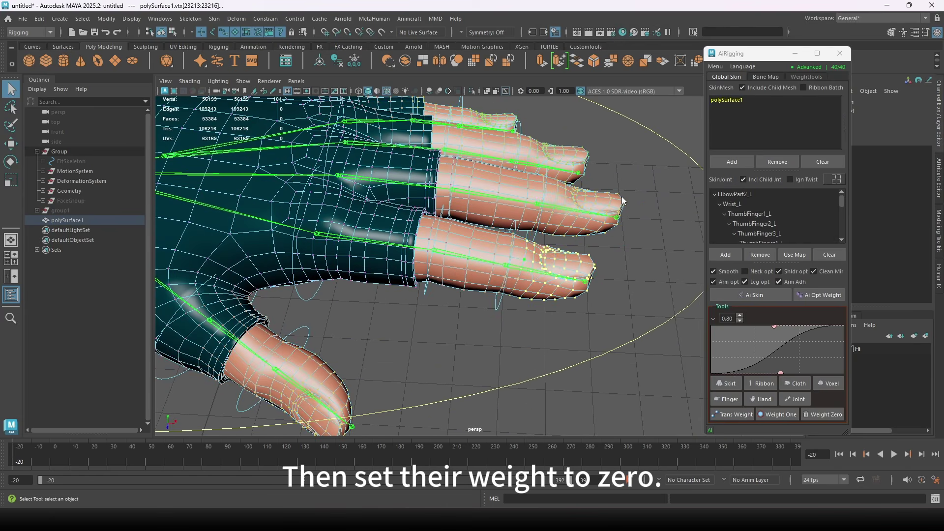
Return to object selection and replace the SkinJoint list's contents with IndexFinger3_L and its child joint for weight zeroing.
key("F8")
left_click(829, 254)
key("w")
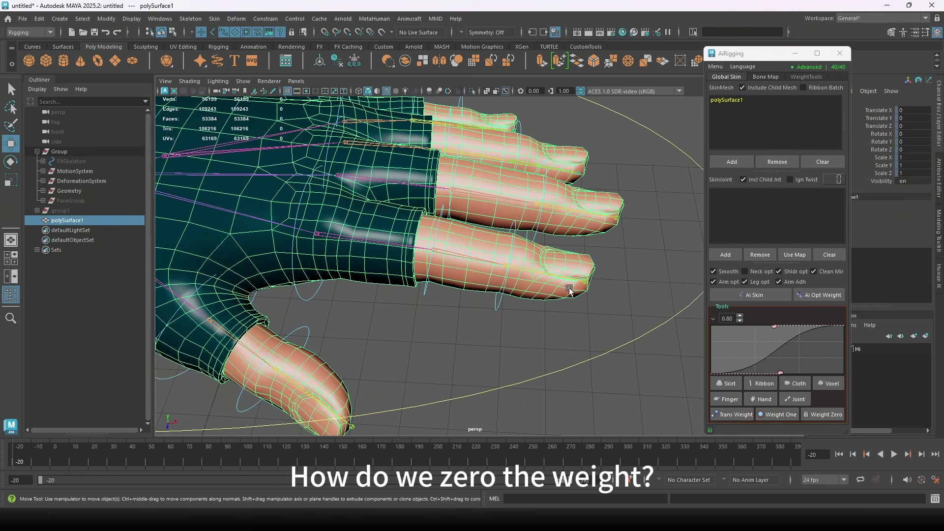
left_click_drag(546, 314, 523, 265, "alt")
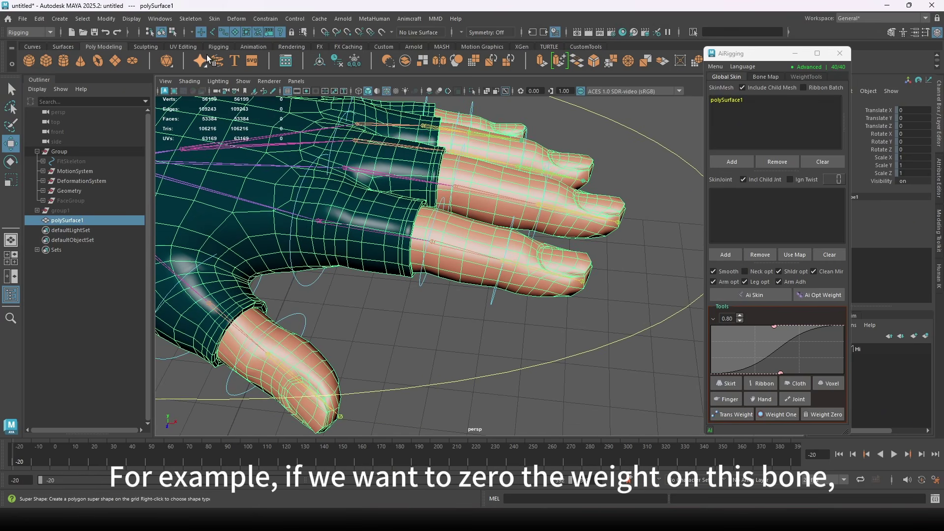
left_click(514, 262)
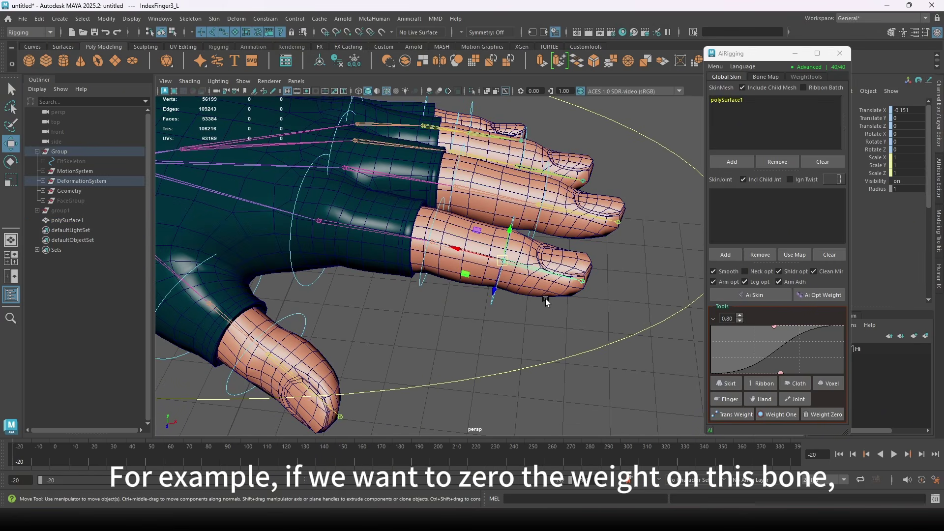
left_click(726, 255)
left_click_drag(566, 338, 552, 315, "alt")
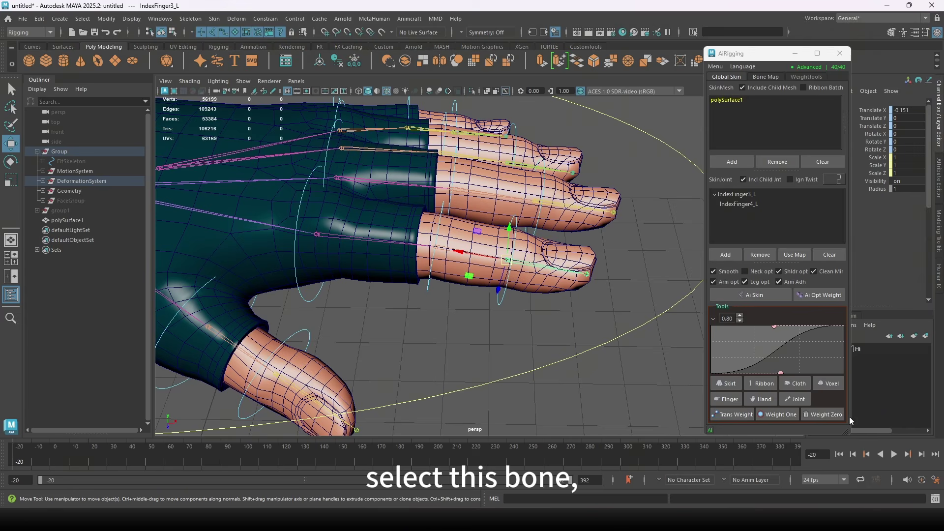
Rotate the FK control of the index finger's third joint to test the deformation, undo the rotation, and select IndexFinger2_L.
left_click(507, 297)
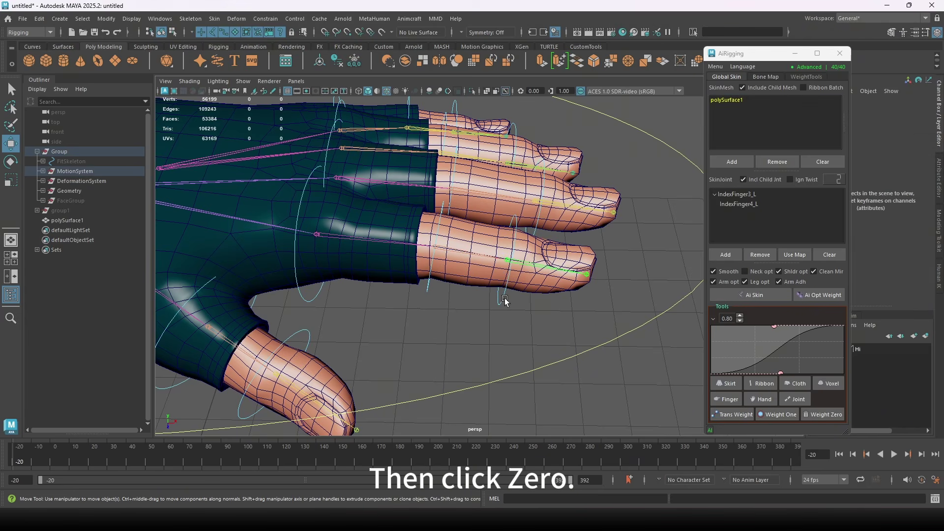
key("e")
left_click_drag(524, 231, 545, 261)
left_click(480, 266)
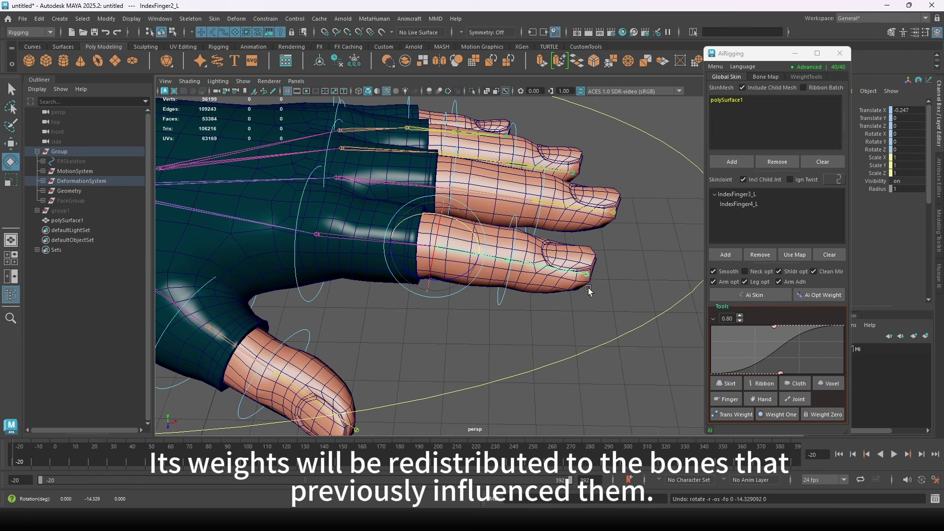
left_click_drag(589, 291, 568, 305, "alt")
key("q")
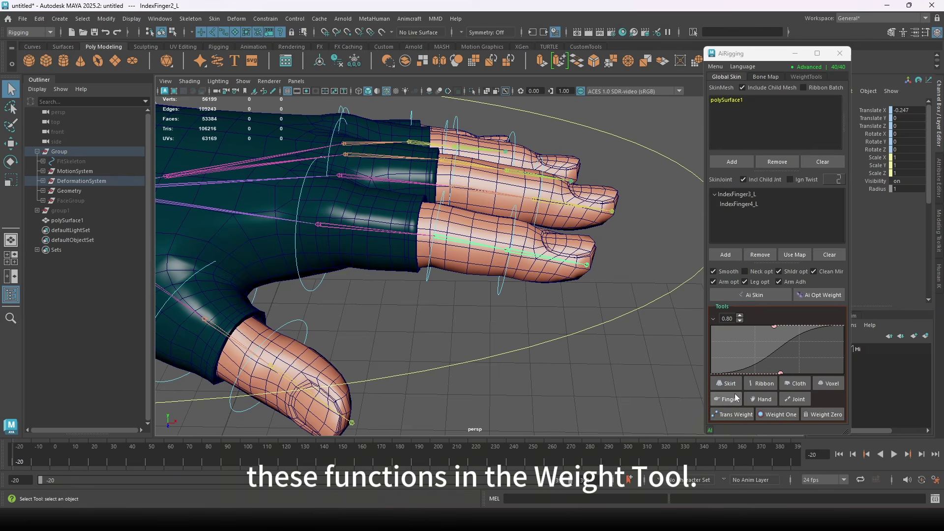
left_click_drag(572, 272, 497, 295, "alt")
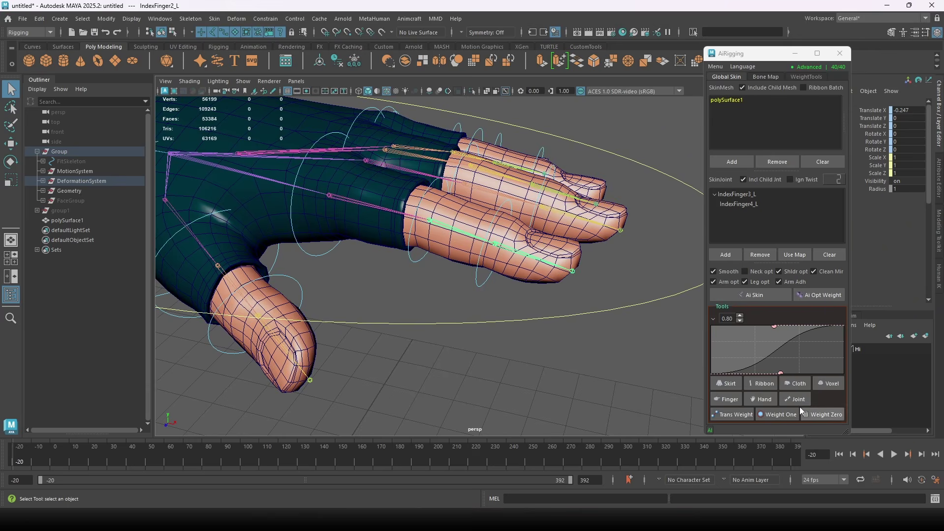